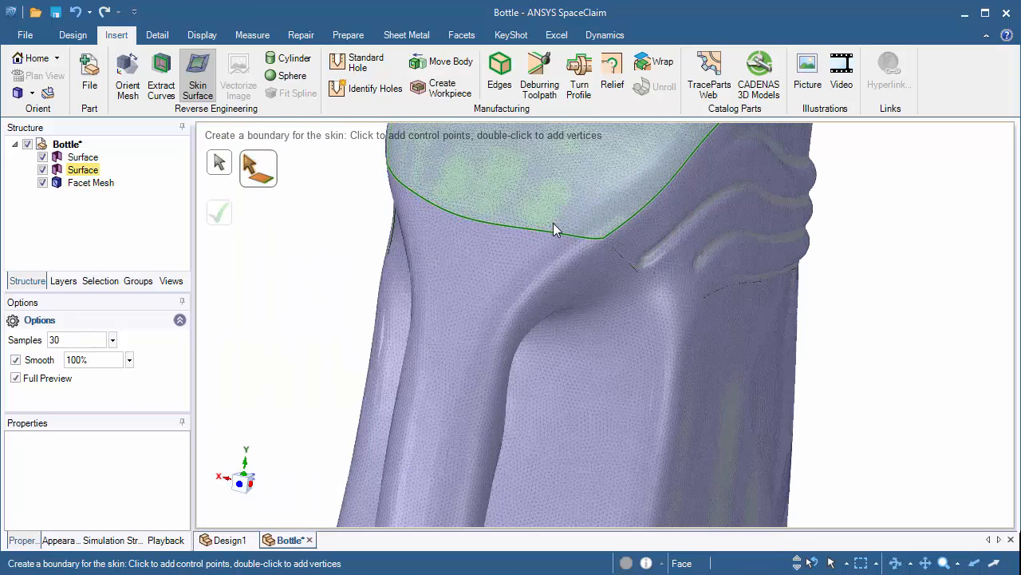
Outline a four-sided skin boundary on the mesh between the rear shoulder surface's lower edge and the handle surface's upper end.
{"action": "left_click", "coordinate": [549, 234]}
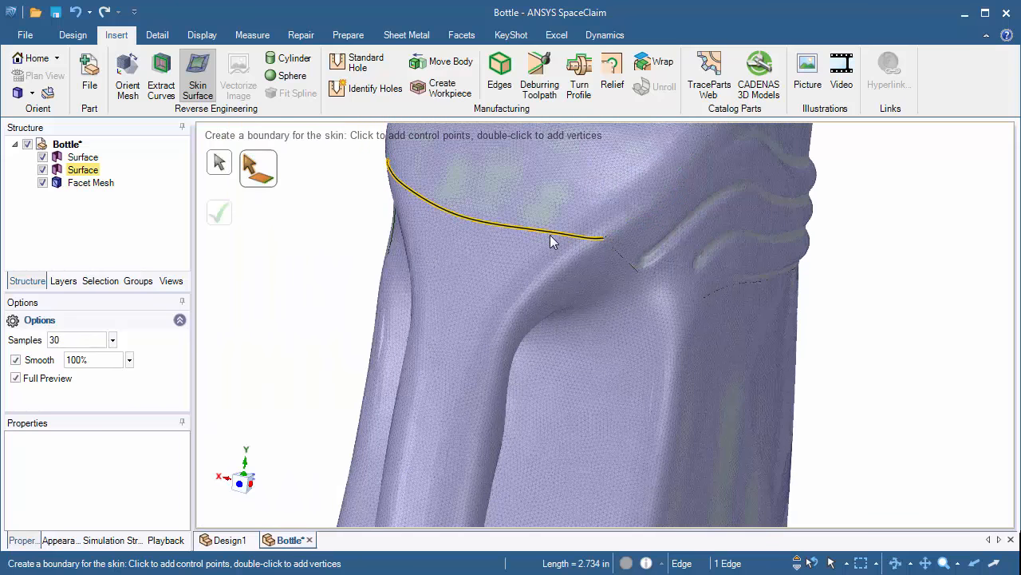
{"action": "left_click", "coordinate": [482, 365]}
{"action": "mouse_move", "coordinate": [295, 307]}
{"action": "middle_mouse_down"}
{"action": "mouse_move", "coordinate": [170, 278]}
{"action": "mouse_move", "coordinate": [297, 311]}
{"action": "middle_mouse_up"}
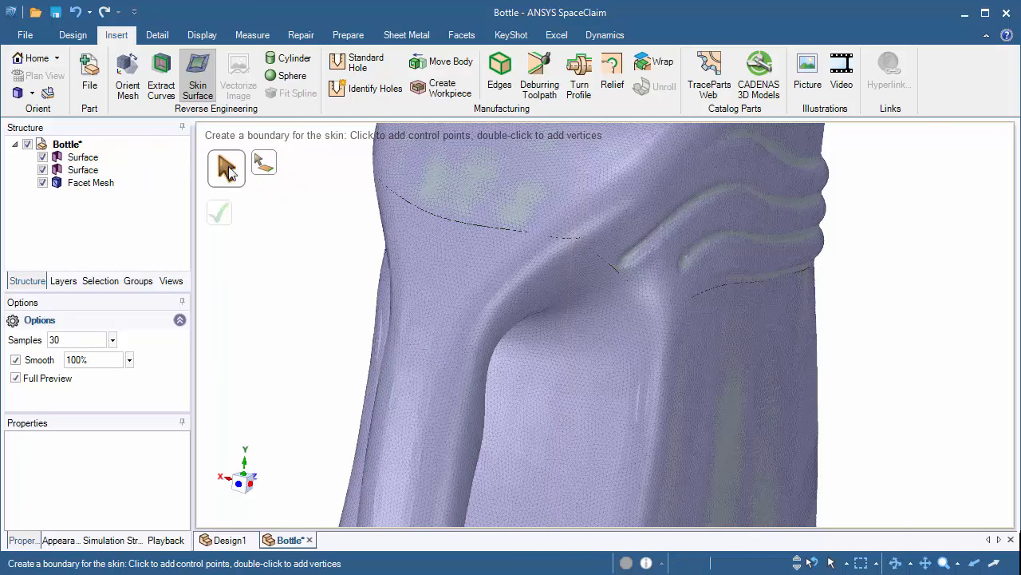
{"action": "left_click", "coordinate": [580, 239]}
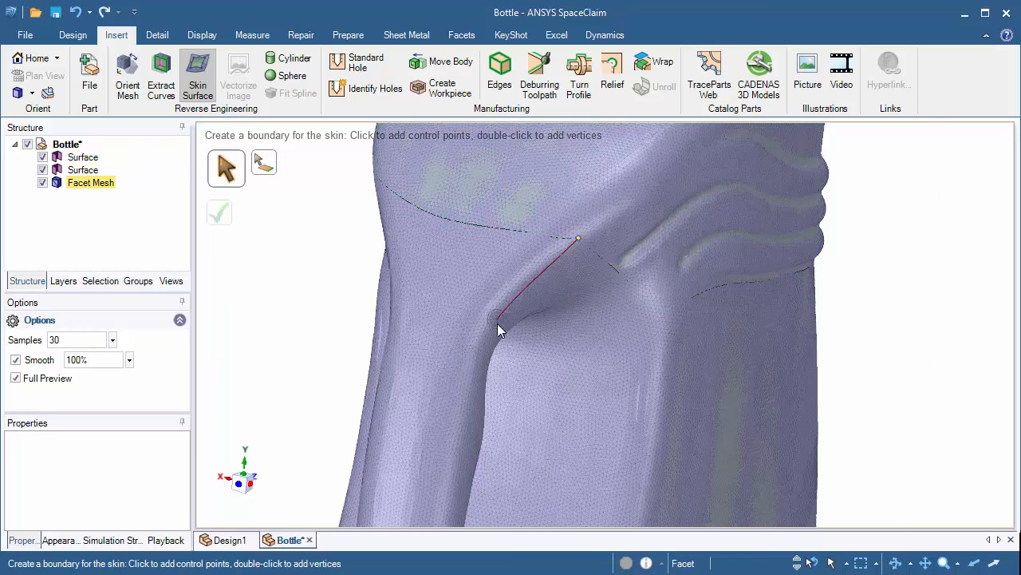
{"action": "middle_click_drag", "start_coordinate": [479, 371], "coordinate": [378, 383]}
{"action": "left_click", "coordinate": [467, 369]}
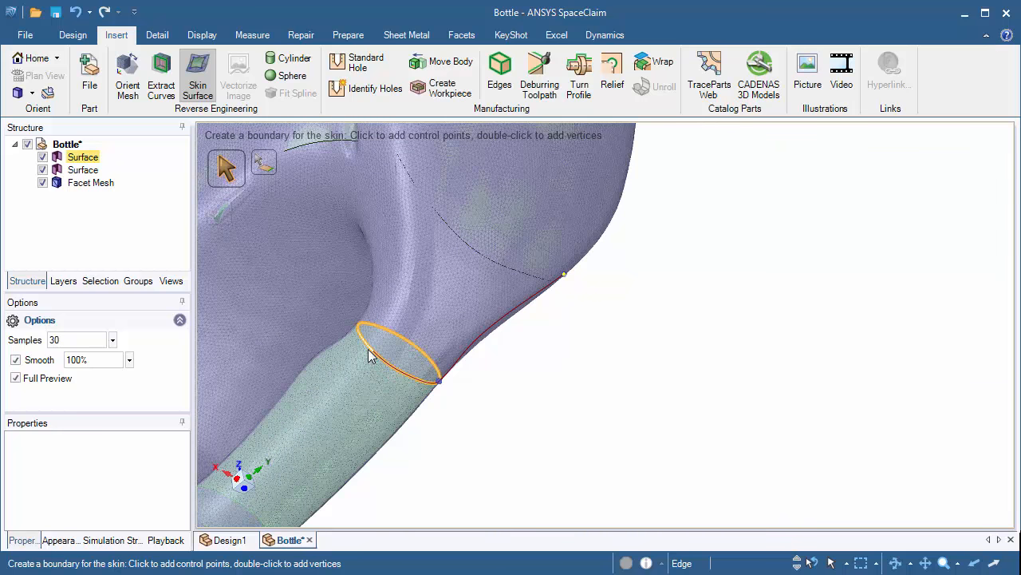
{"action": "left_click", "coordinate": [367, 343]}
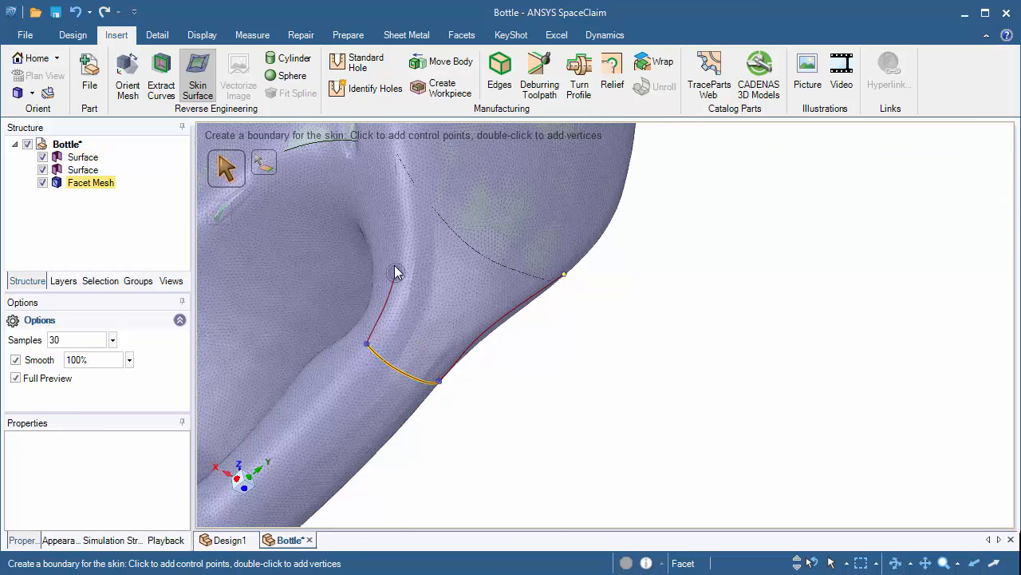
{"action": "middle_click_drag", "start_coordinate": [411, 176], "coordinate": [424, 247], "text": "shift"}
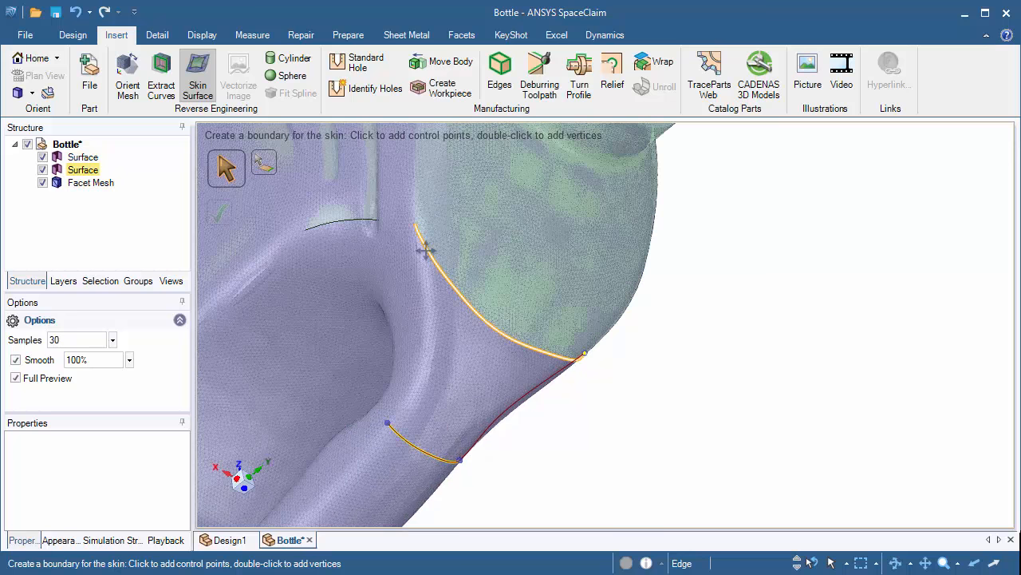
{"action": "left_click", "coordinate": [415, 225]}
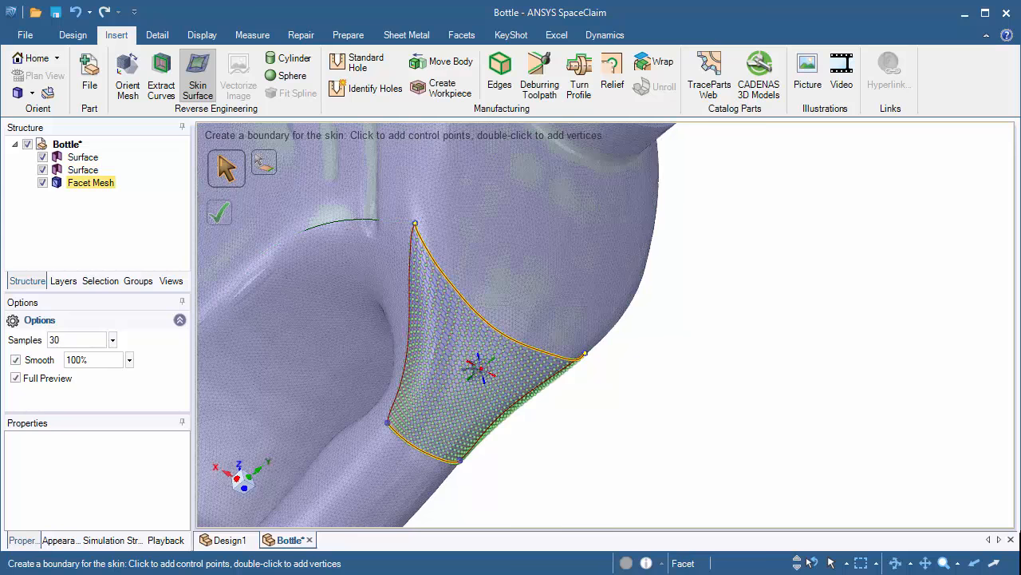
Reposition the two lower boundary corners along the handle surface's upper end edge and create the skin surface.
{"action": "middle_click_drag", "start_coordinate": [479, 369], "coordinate": [472, 330]}
{"action": "middle_click_drag", "start_coordinate": [520, 403], "coordinate": [457, 256], "text": "shift"}
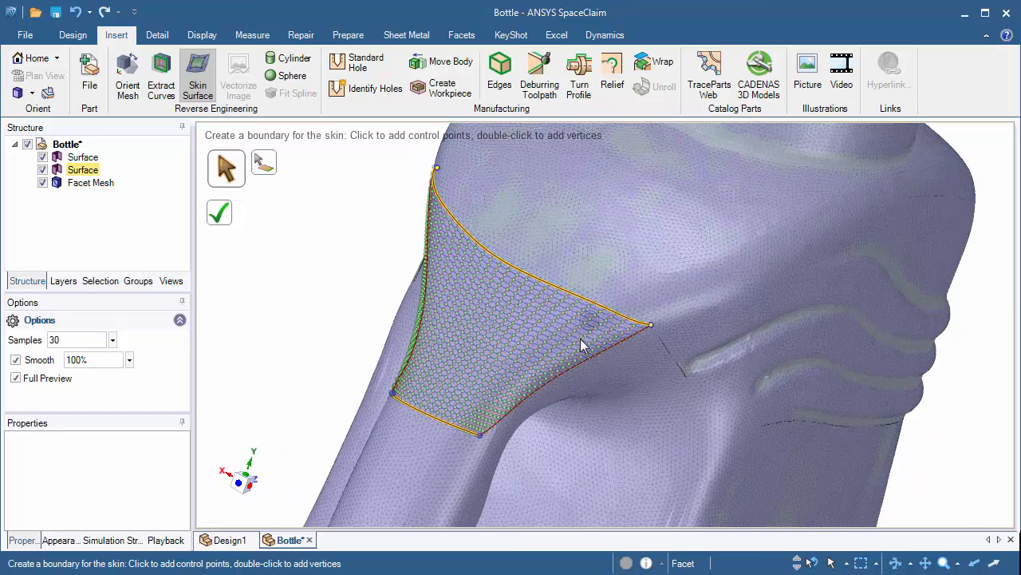
{"action": "mouse_move", "coordinate": [464, 434]}
{"action": "middle_mouse_down"}
{"action": "mouse_move", "coordinate": [474, 490]}
{"action": "mouse_move", "coordinate": [479, 461]}
{"action": "mouse_move", "coordinate": [466, 430]}
{"action": "middle_mouse_up"}
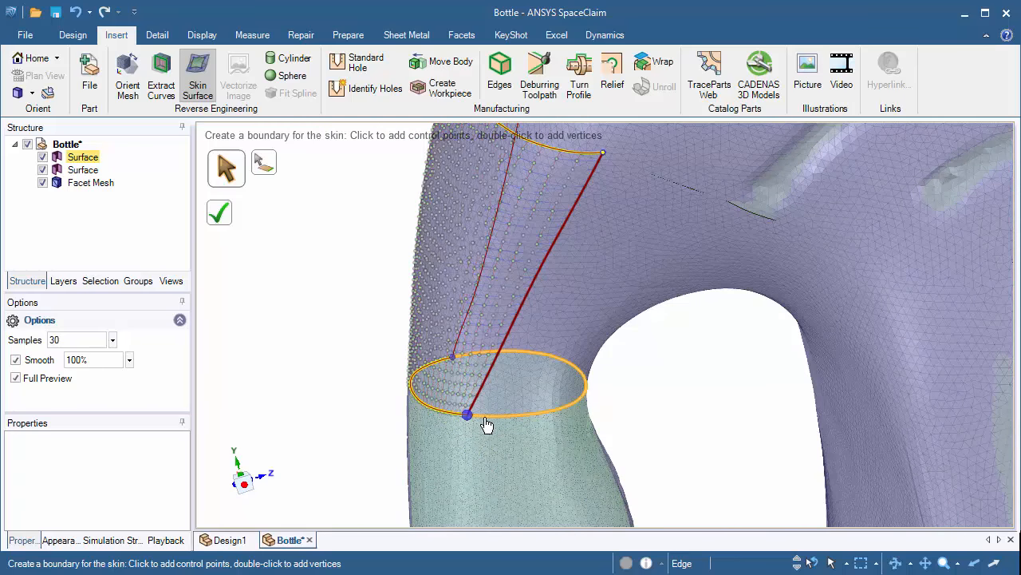
{"action": "left_click_drag", "start_coordinate": [487, 425], "coordinate": [557, 418]}
{"action": "middle_click_drag", "start_coordinate": [492, 449], "coordinate": [899, 435]}
{"action": "middle_click_drag", "start_coordinate": [547, 366], "coordinate": [433, 439]}
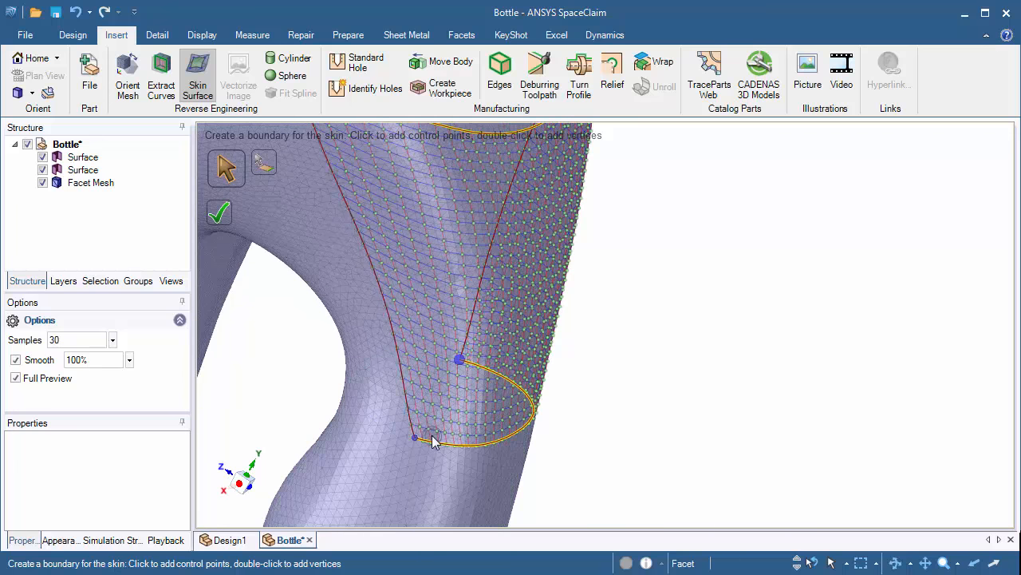
{"action": "mouse_move", "coordinate": [415, 443]}
{"action": "left_mouse_down"}
{"action": "mouse_move", "coordinate": [396, 441]}
{"action": "mouse_move", "coordinate": [406, 440]}
{"action": "left_mouse_up"}
{"action": "middle_click_drag", "start_coordinate": [416, 451], "coordinate": [252, 204]}
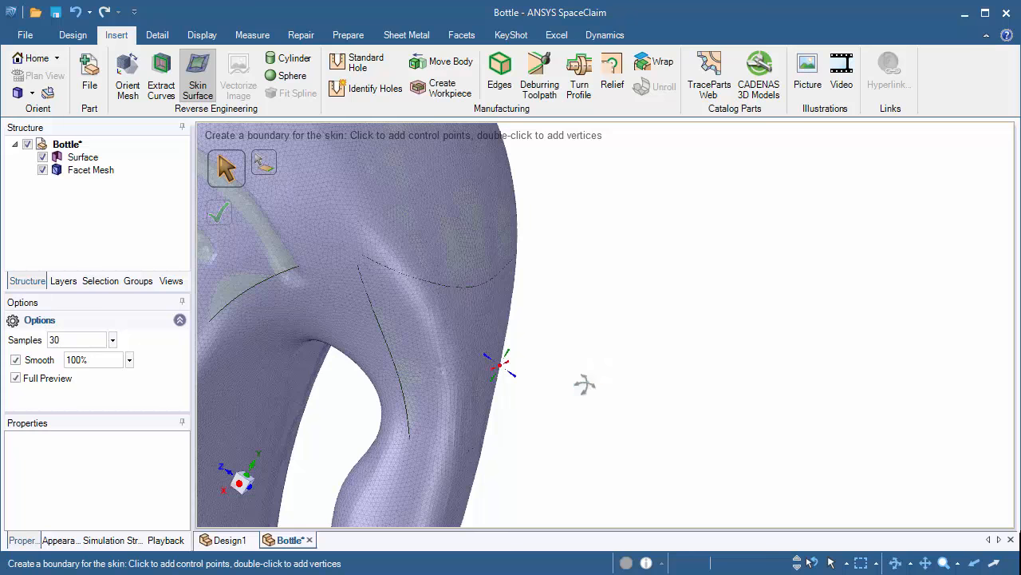
Hide the facet mesh, inspect the skin surfaces around the upper handle, and show the mesh again.
{"action": "middle_click_drag", "start_coordinate": [584, 385], "coordinate": [399, 210]}
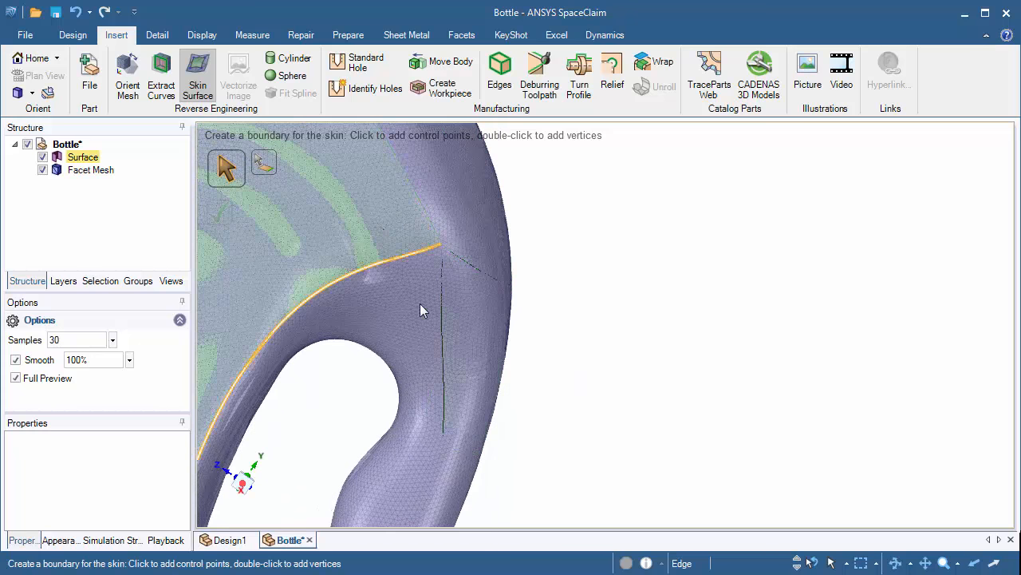
{"action": "middle_click_drag", "start_coordinate": [456, 362], "coordinate": [616, 274]}
{"action": "left_click", "coordinate": [43, 169]}
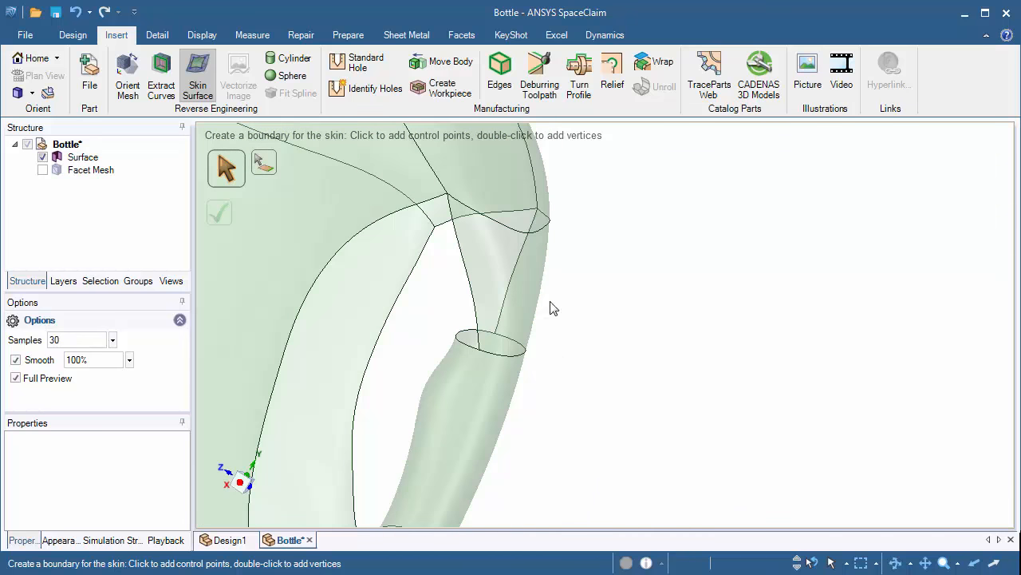
{"action": "middle_click_drag", "start_coordinate": [554, 308], "coordinate": [447, 335]}
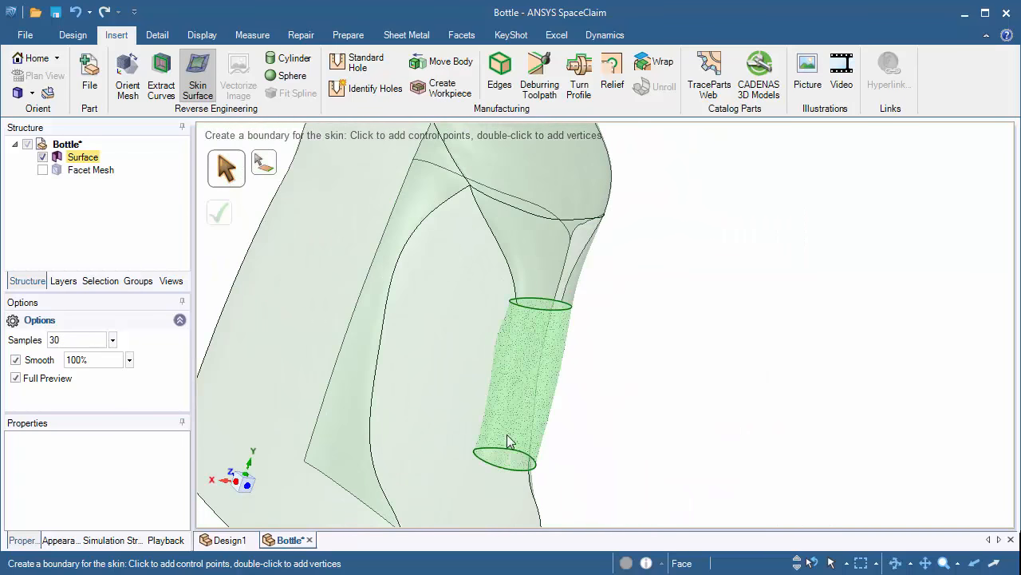
{"action": "left_click", "coordinate": [43, 170]}
Create a skin surface across the bottle's lower back panel below the handle, bounded by the rear edges of the two side surfaces.
{"action": "middle_click_drag", "start_coordinate": [543, 312], "coordinate": [662, 371]}
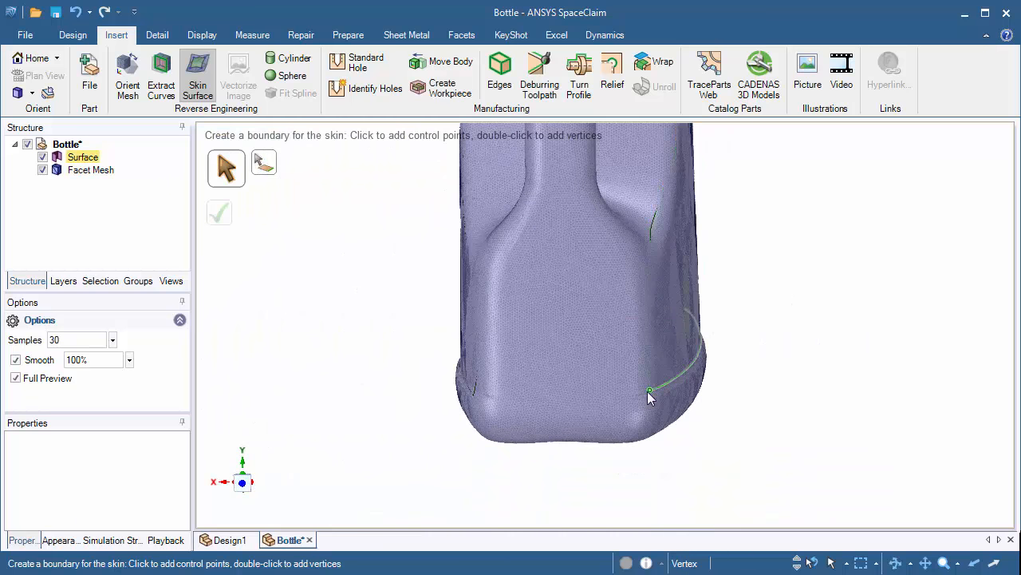
{"action": "left_click", "coordinate": [647, 391]}
{"action": "middle_click_drag", "start_coordinate": [566, 392], "coordinate": [570, 406]}
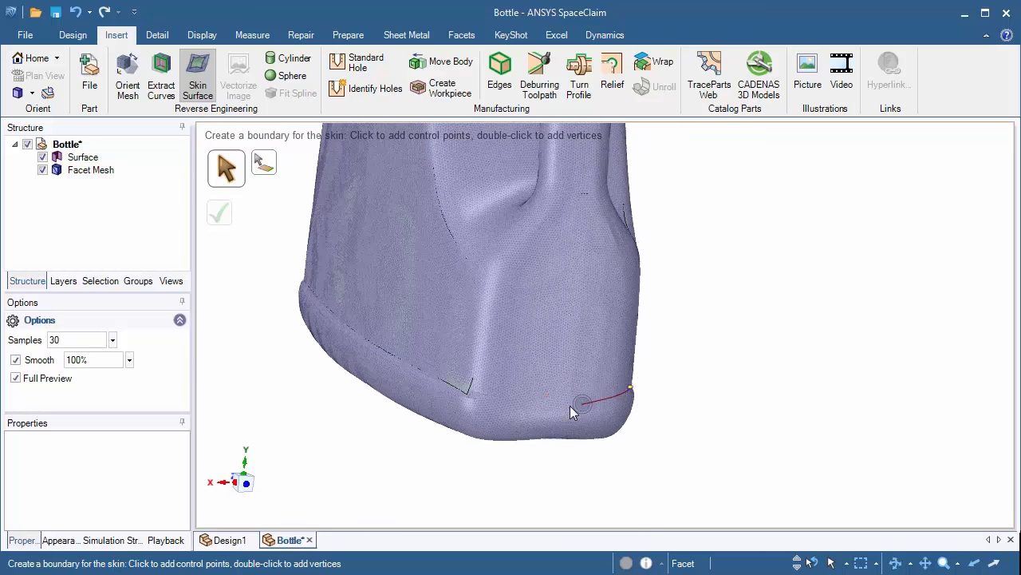
{"action": "left_click", "coordinate": [467, 394]}
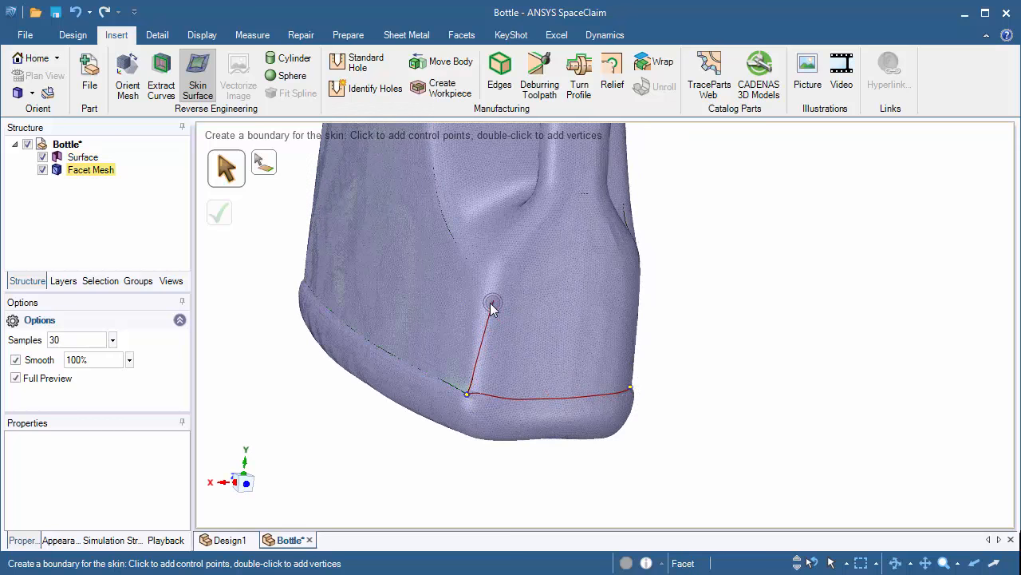
{"action": "scroll", "coordinate": [492, 308], "scroll_direction": "up", "scroll_amount": 2}
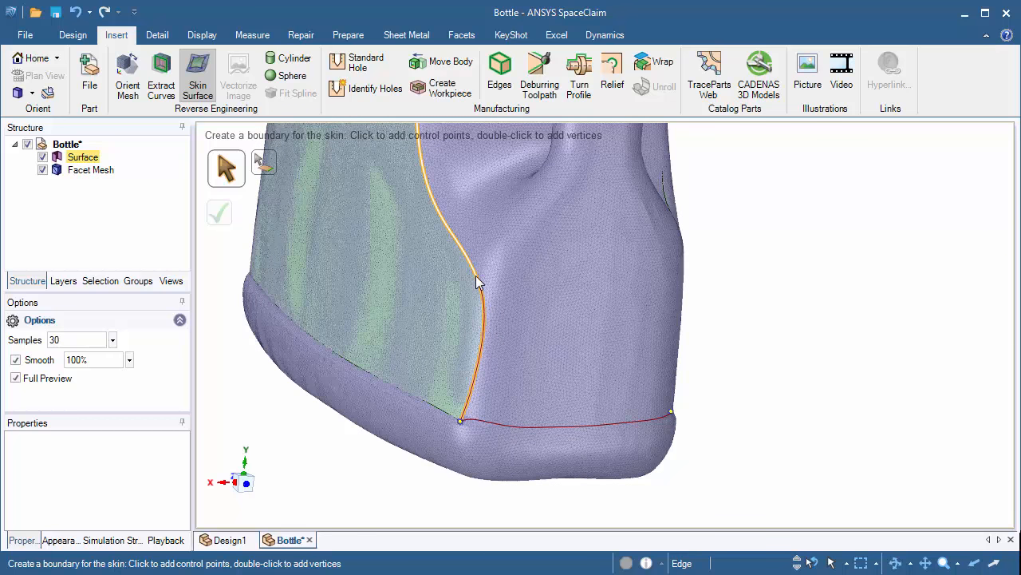
{"action": "left_click", "coordinate": [475, 278]}
{"action": "middle_click_drag", "start_coordinate": [475, 277], "coordinate": [582, 272]}
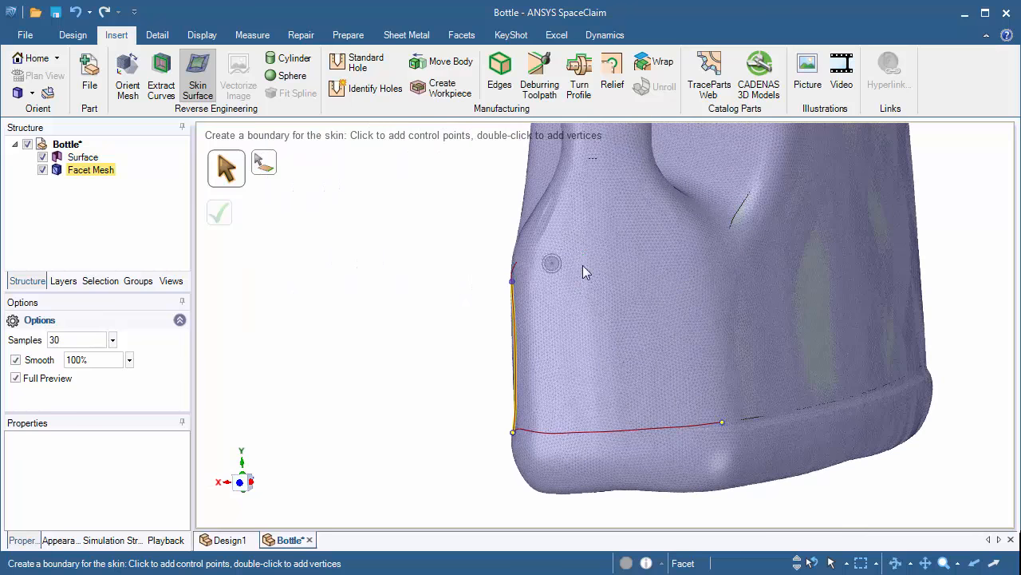
{"action": "left_click", "coordinate": [713, 273]}
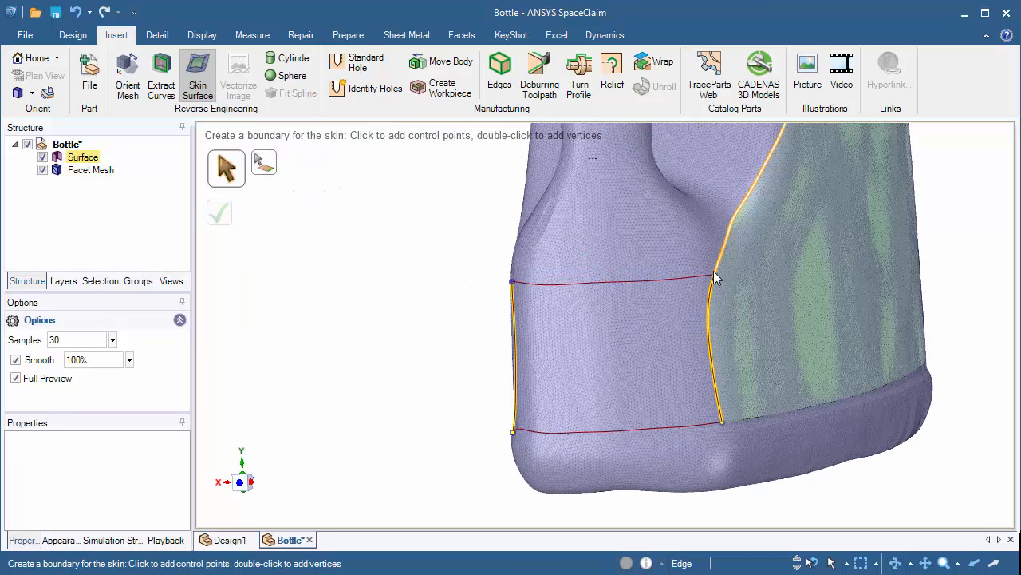
{"action": "mouse_move", "coordinate": [717, 278]}
{"action": "middle_mouse_down"}
{"action": "mouse_move", "coordinate": [768, 335]}
{"action": "mouse_move", "coordinate": [843, 336]}
{"action": "mouse_move", "coordinate": [719, 284]}
{"action": "middle_mouse_up"}
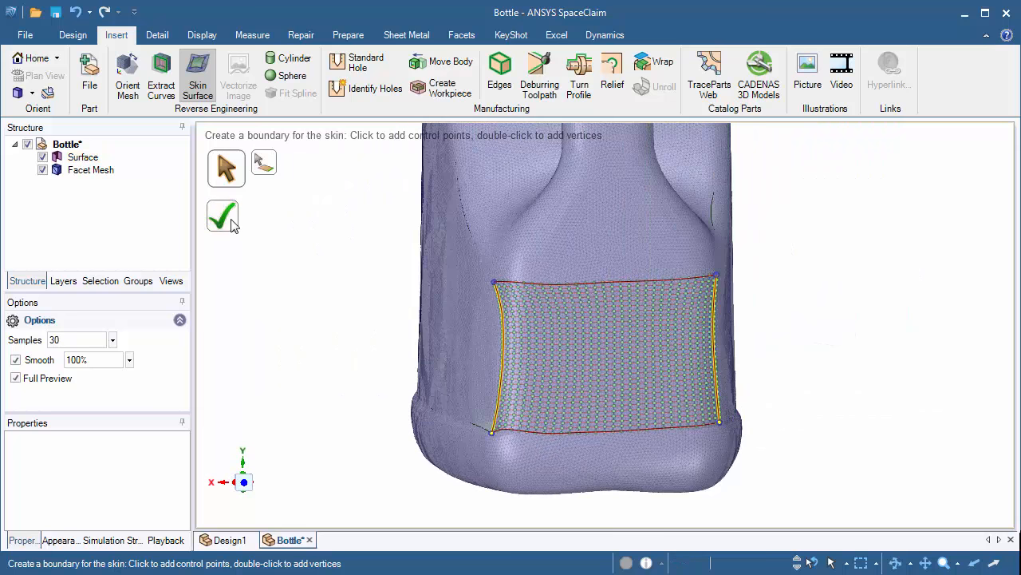
{"action": "key", "text": "ctrl+z"}
Hide the facet mesh, inspect the surfaces around the lower back panel, and restore the mesh display.
{"action": "middle_click_drag", "start_coordinate": [343, 341], "coordinate": [317, 256]}
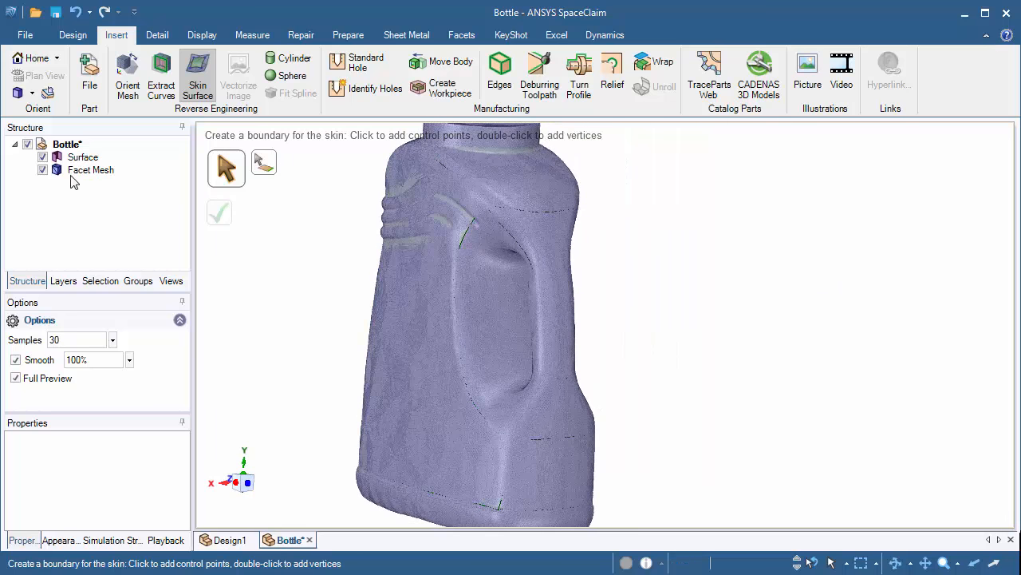
{"action": "left_click", "coordinate": [42, 170]}
{"action": "middle_click_drag", "start_coordinate": [354, 324], "coordinate": [472, 352]}
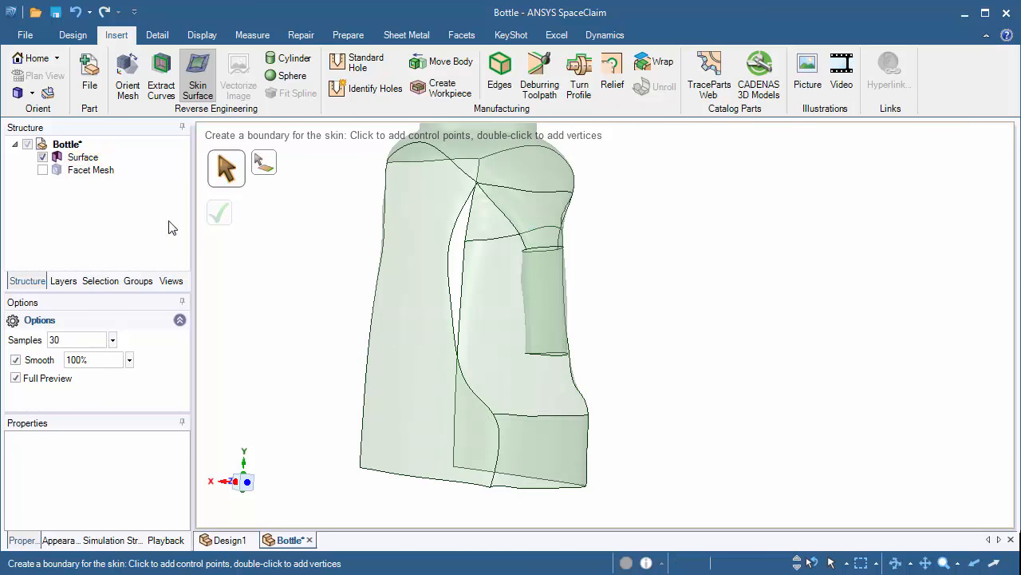
{"action": "left_click", "coordinate": [42, 170]}
Outline a four-sided skin boundary between the lower back panel's upper edge and the handle surface's lower end.
{"action": "scroll", "coordinate": [512, 517], "scroll_direction": "up", "scroll_amount": 3}
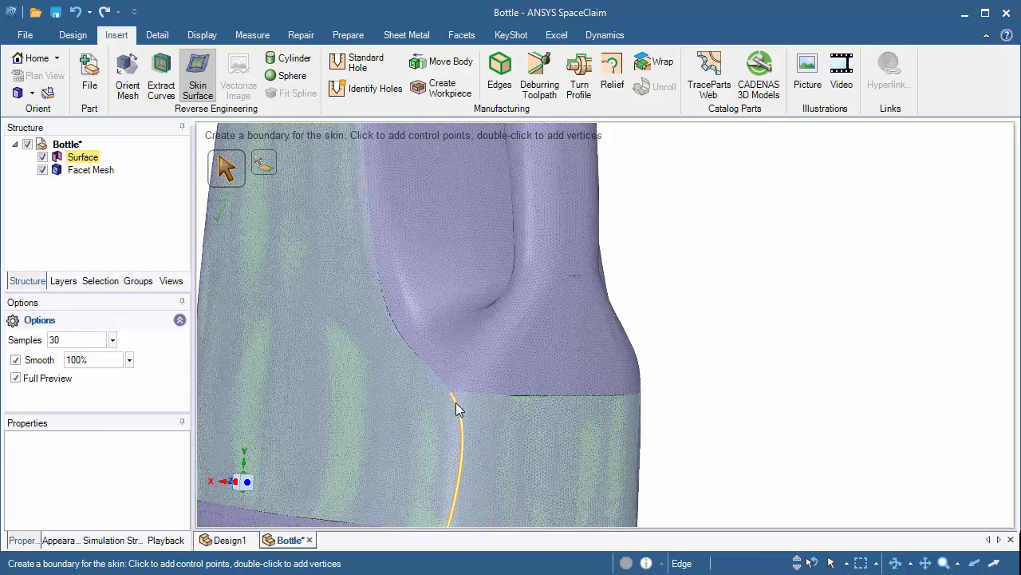
{"action": "left_click", "coordinate": [451, 392]}
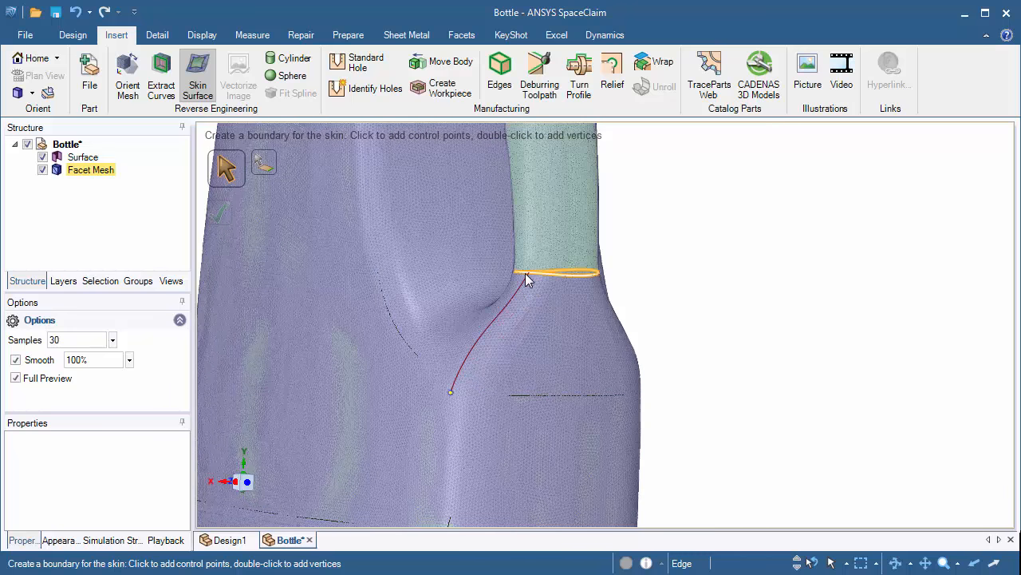
{"action": "mouse_move", "coordinate": [525, 272]}
{"action": "middle_mouse_down"}
{"action": "mouse_move", "coordinate": [588, 298]}
{"action": "mouse_move", "coordinate": [516, 280]}
{"action": "middle_mouse_up"}
{"action": "double_click", "coordinate": [535, 271]}
{"action": "middle_click_drag", "start_coordinate": [599, 269], "coordinate": [511, 291]}
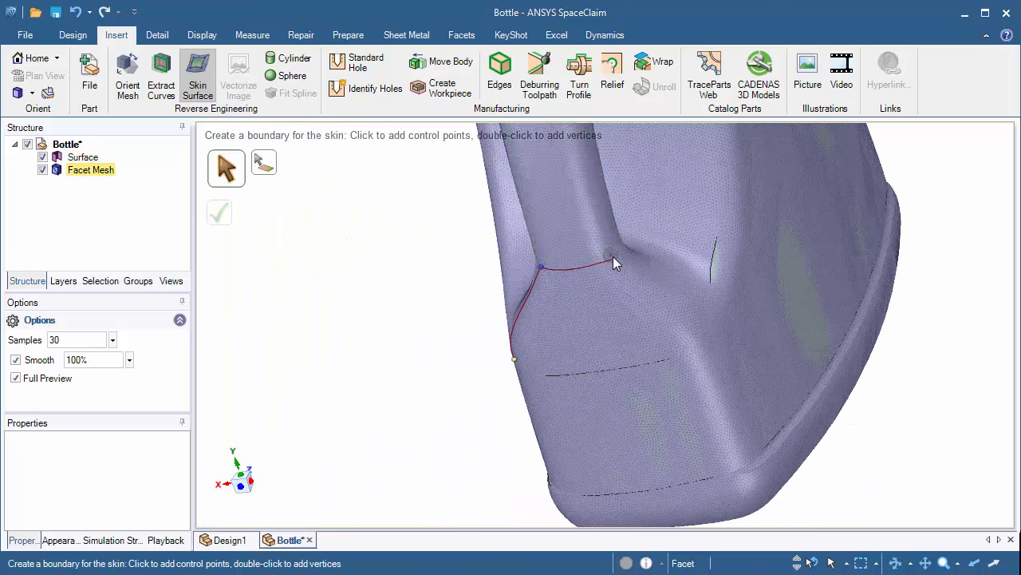
{"action": "double_click", "coordinate": [612, 255]}
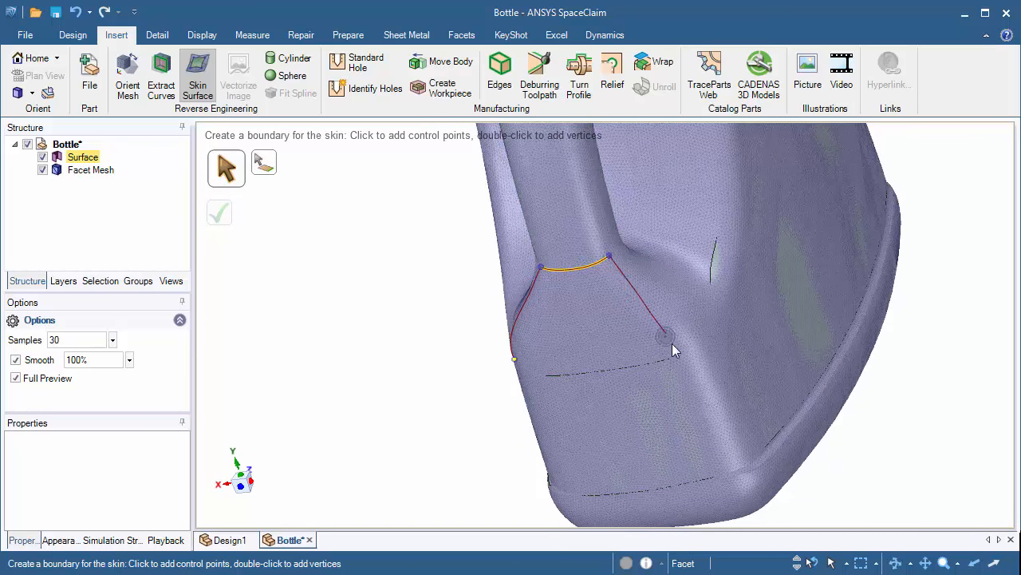
{"action": "double_click", "coordinate": [709, 339]}
Slide the two upper boundary corners along the handle surface's lower end edge and create the skin surface.
{"action": "middle_click_drag", "start_coordinate": [702, 345], "coordinate": [613, 331]}
{"action": "left_click_drag", "start_coordinate": [610, 322], "coordinate": [561, 305]}
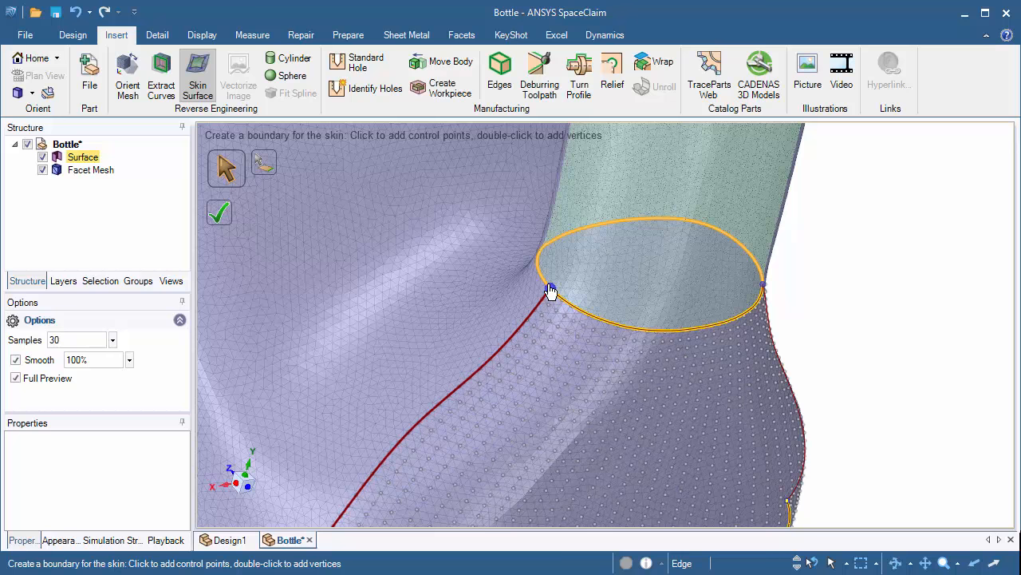
{"action": "middle_click_drag", "start_coordinate": [551, 292], "coordinate": [750, 334]}
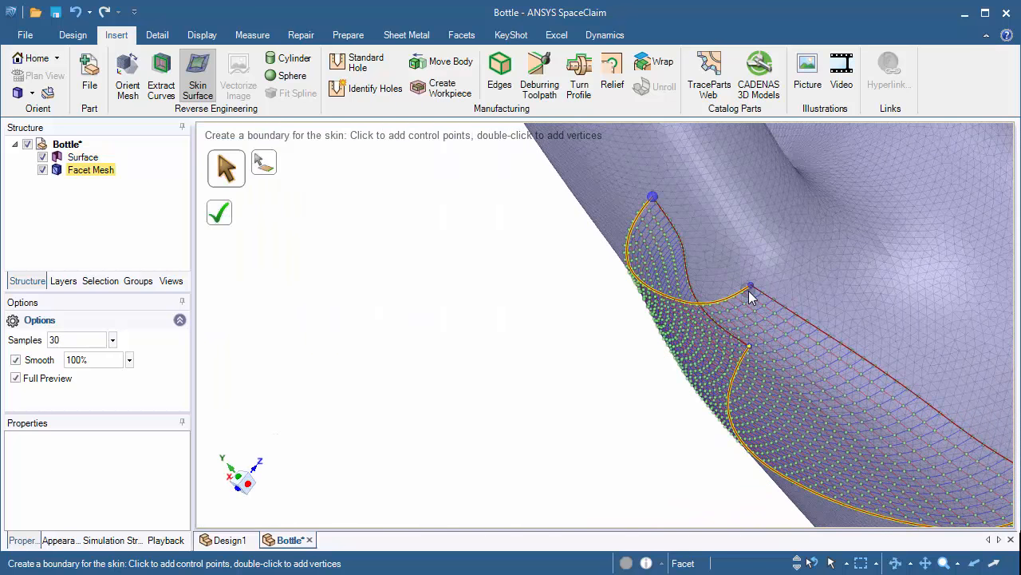
{"action": "left_click_drag", "start_coordinate": [749, 291], "coordinate": [794, 244]}
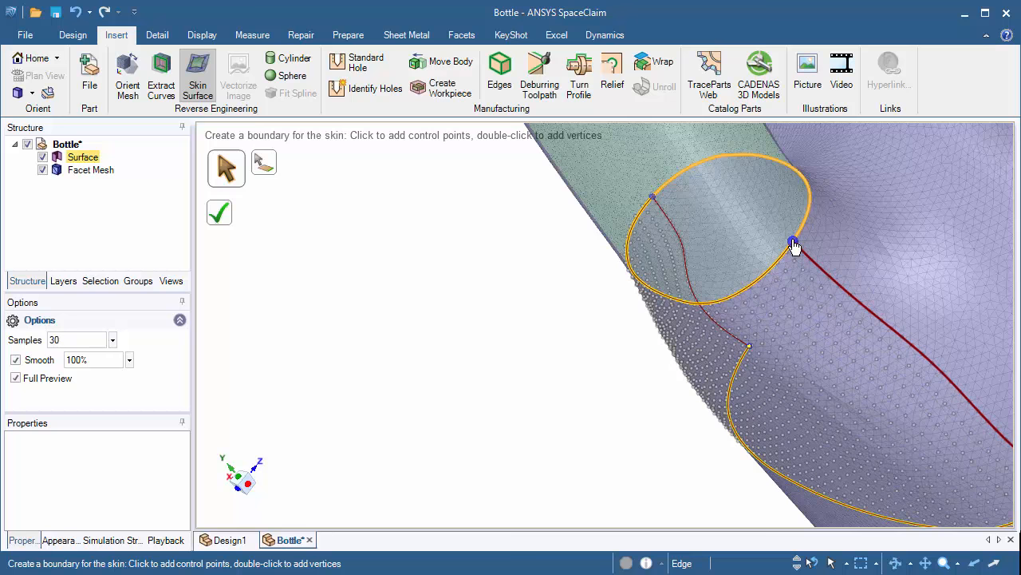
{"action": "middle_click_drag", "start_coordinate": [678, 336], "coordinate": [858, 279]}
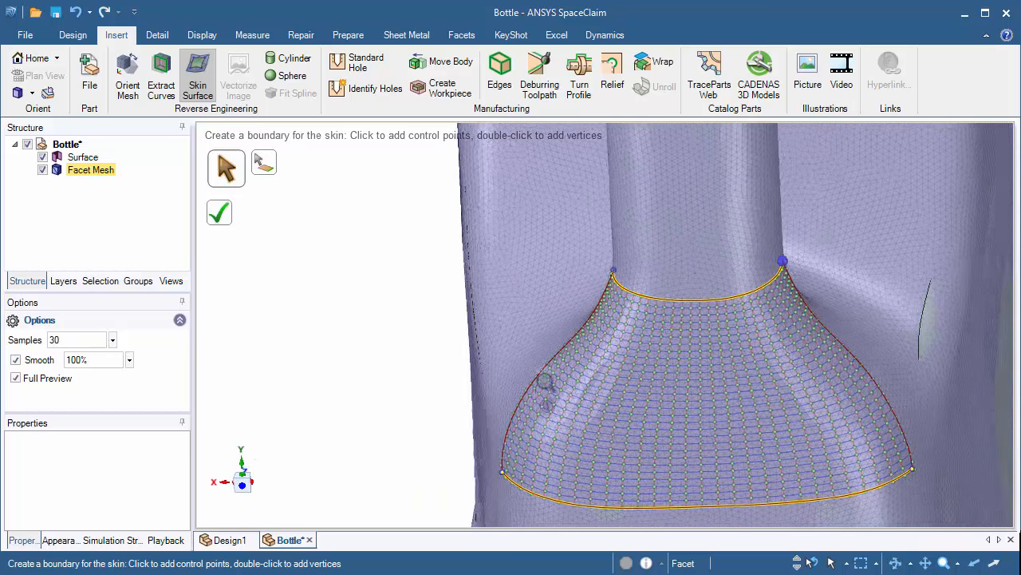
{"action": "middle_click_drag", "start_coordinate": [545, 386], "coordinate": [541, 362], "text": "ctrl"}
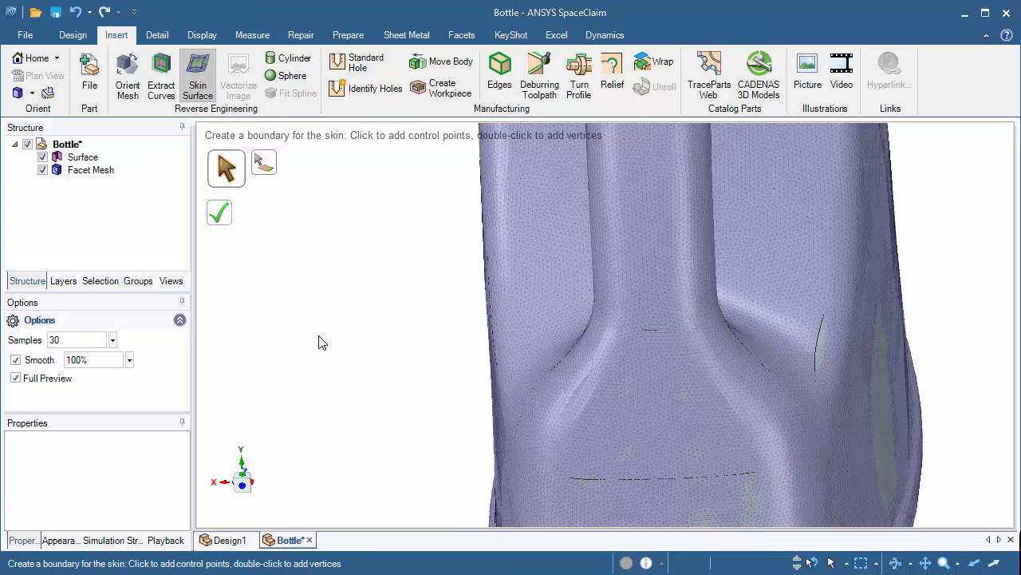
Hide the facet mesh, examine the openings remaining around the handle, and turn the mesh back on.
{"action": "middle_click_drag", "start_coordinate": [320, 342], "coordinate": [437, 346]}
{"action": "left_click", "coordinate": [42, 171]}
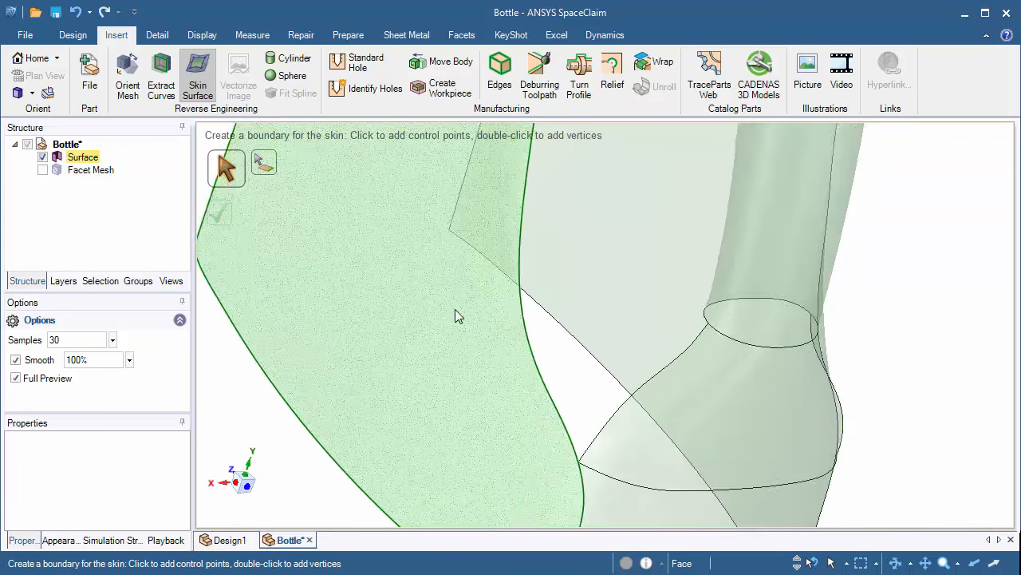
{"action": "scroll", "coordinate": [455, 314], "scroll_direction": "down", "scroll_amount": 2}
{"action": "mouse_move", "coordinate": [598, 374]}
{"action": "middle_mouse_down"}
{"action": "mouse_move", "coordinate": [816, 357]}
{"action": "mouse_move", "coordinate": [695, 401]}
{"action": "mouse_move", "coordinate": [670, 231]}
{"action": "middle_mouse_up"}
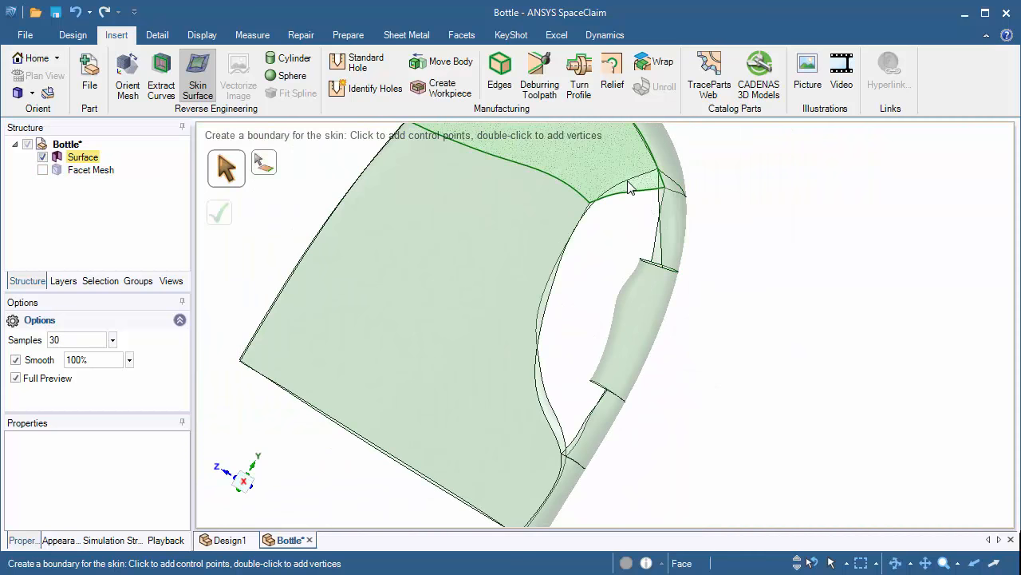
{"action": "left_click", "coordinate": [42, 171]}
{"action": "middle_click_drag", "start_coordinate": [583, 369], "coordinate": [502, 345]}
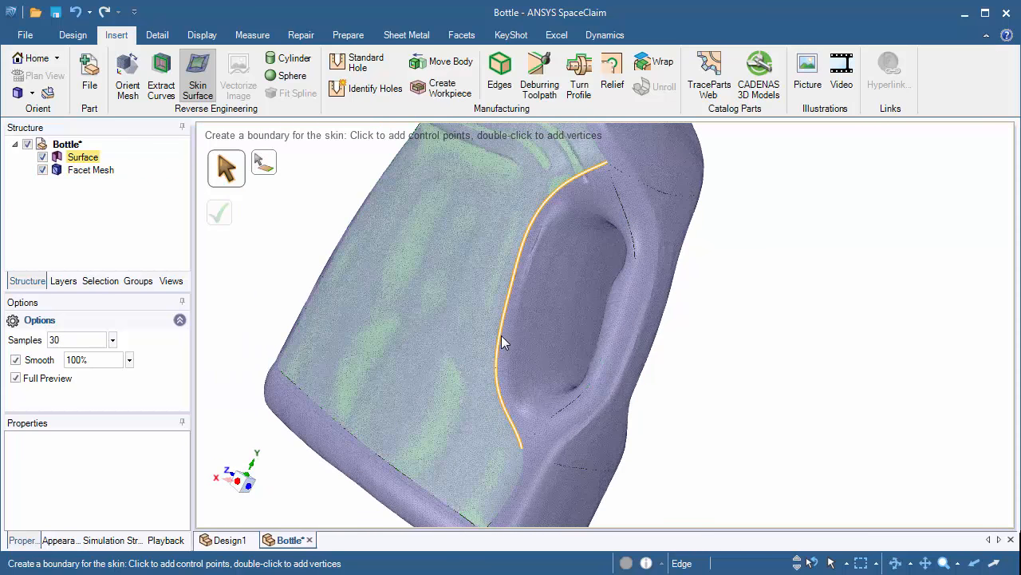
Outline a skin boundary across the handle recess between the recess edges of the two opposite side panels.
{"action": "left_click", "coordinate": [499, 332]}
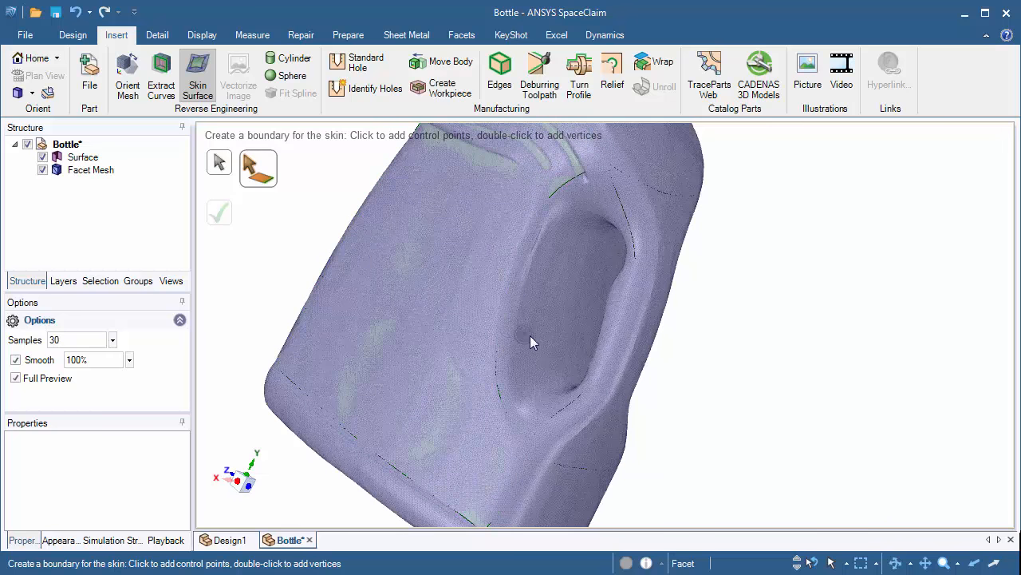
{"action": "left_click", "coordinate": [502, 326]}
{"action": "middle_click_drag", "start_coordinate": [502, 326], "coordinate": [609, 309]}
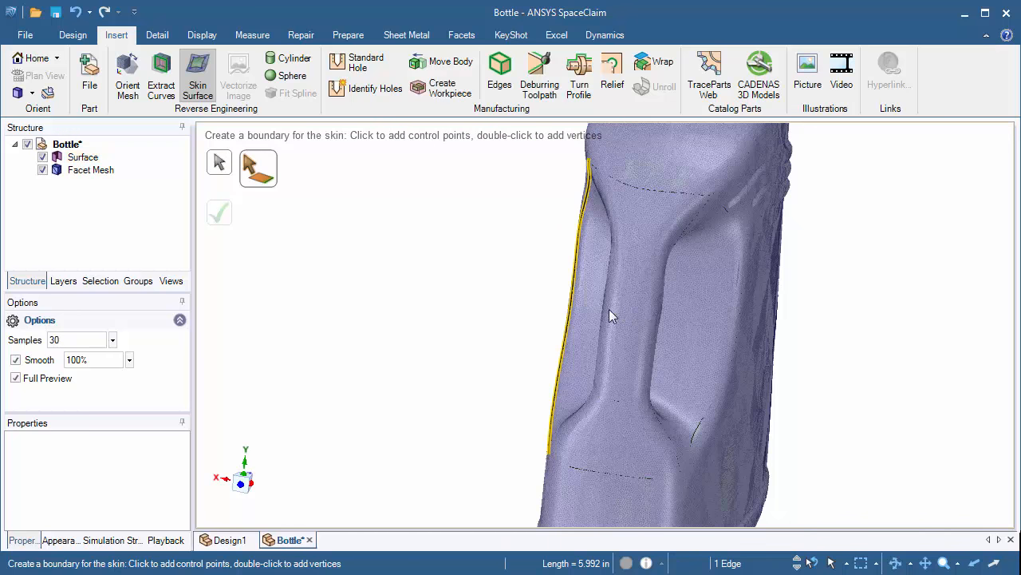
{"action": "middle_click_drag", "start_coordinate": [723, 312], "coordinate": [604, 294]}
{"action": "left_click", "coordinate": [659, 390]}
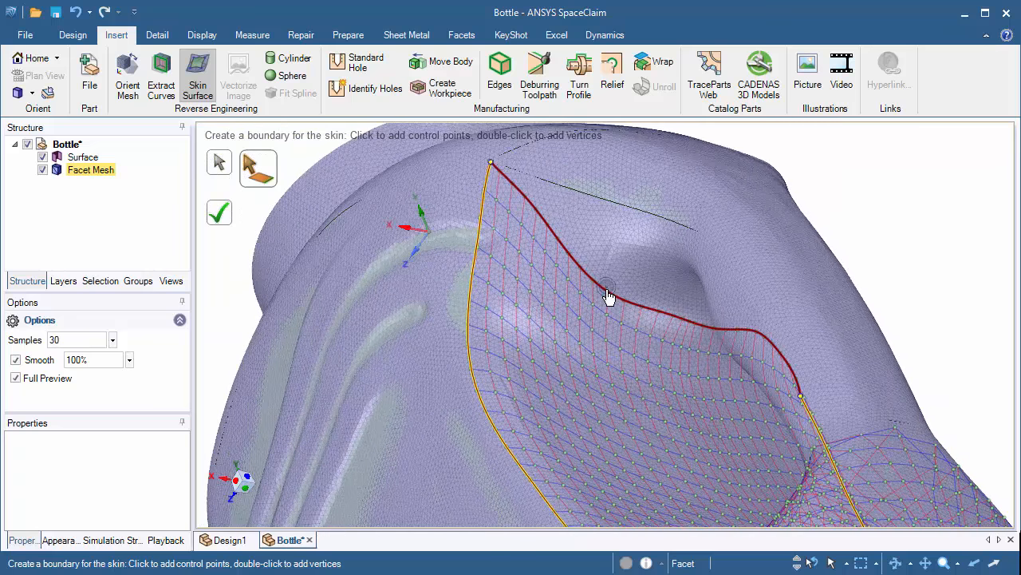
Add a control point to the recess skin's upper boundary and reshape the curve around the handle's inner corner.
{"action": "left_click", "coordinate": [607, 299]}
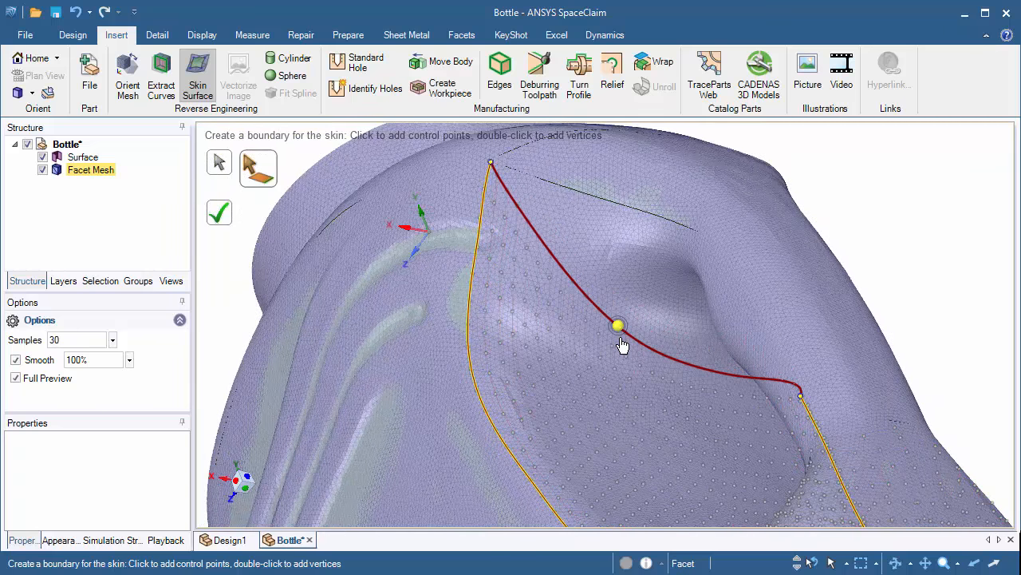
{"action": "middle_click_drag", "start_coordinate": [619, 341], "coordinate": [770, 371]}
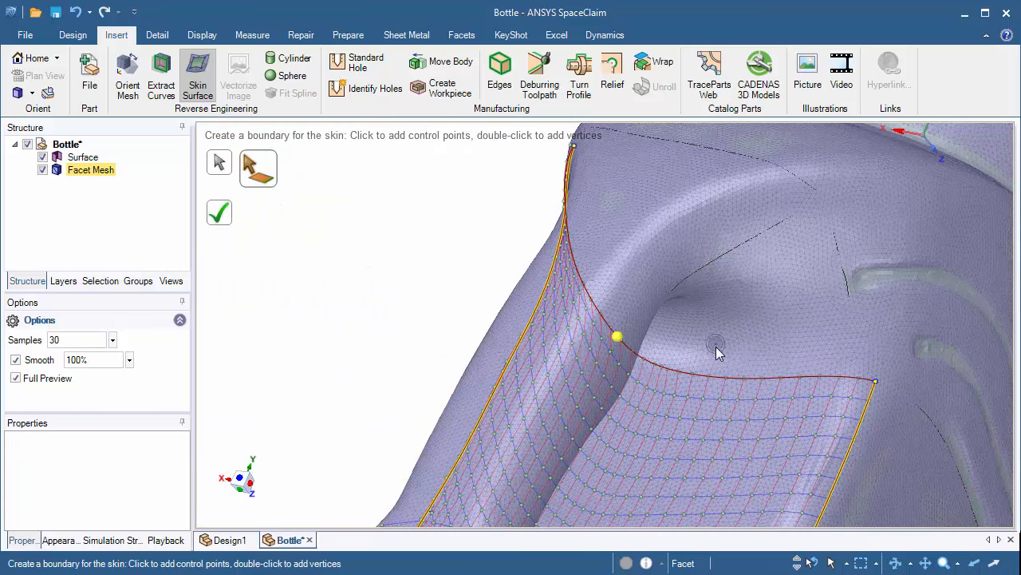
{"action": "middle_click_drag", "start_coordinate": [716, 346], "coordinate": [675, 324]}
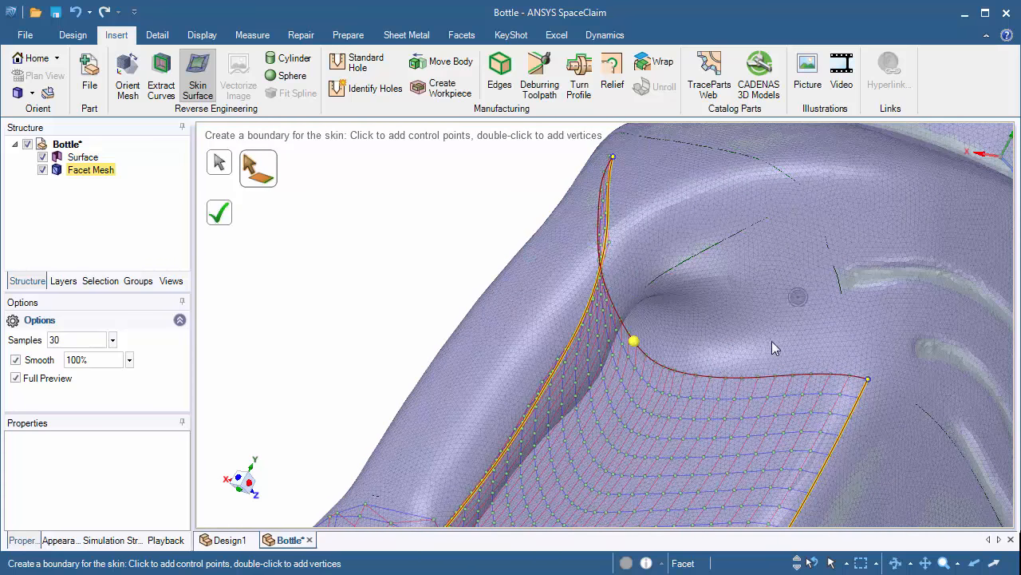
Bend the recess skin's lower boundary around the handle's lower inner corner with a control point and create the surface.
{"action": "middle_click_drag", "start_coordinate": [721, 378], "coordinate": [508, 292]}
{"action": "middle_click_drag", "start_coordinate": [327, 286], "coordinate": [348, 355]}
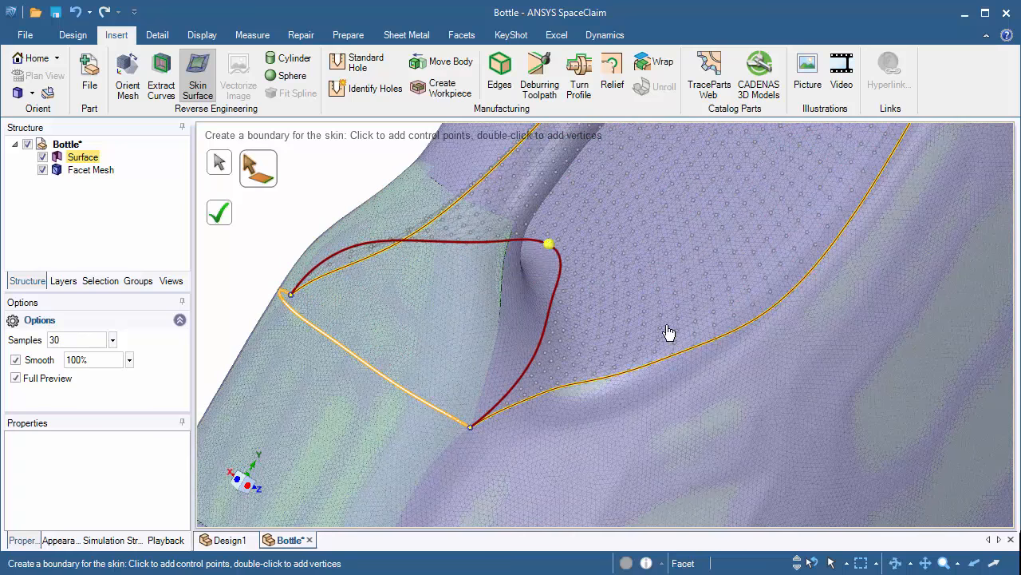
{"action": "middle_click_drag", "start_coordinate": [669, 332], "coordinate": [602, 293]}
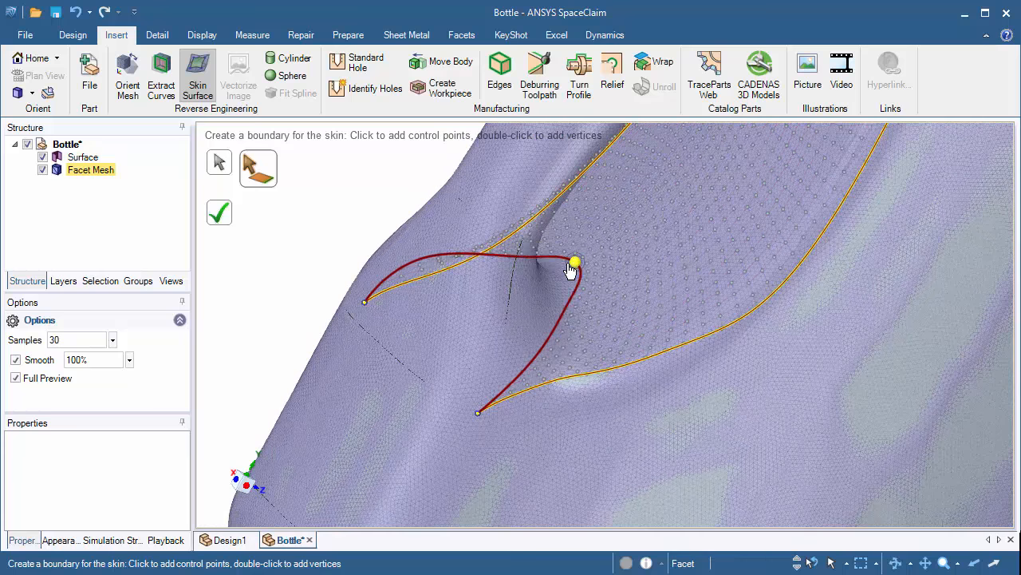
{"action": "middle_click_drag", "start_coordinate": [571, 271], "coordinate": [474, 386]}
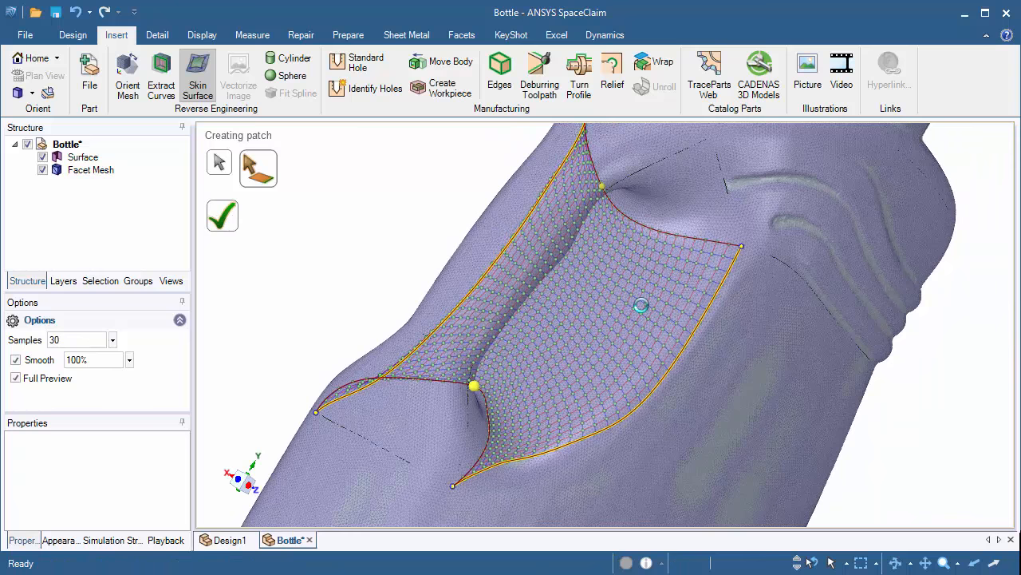
{"action": "left_click", "coordinate": [221, 216]}
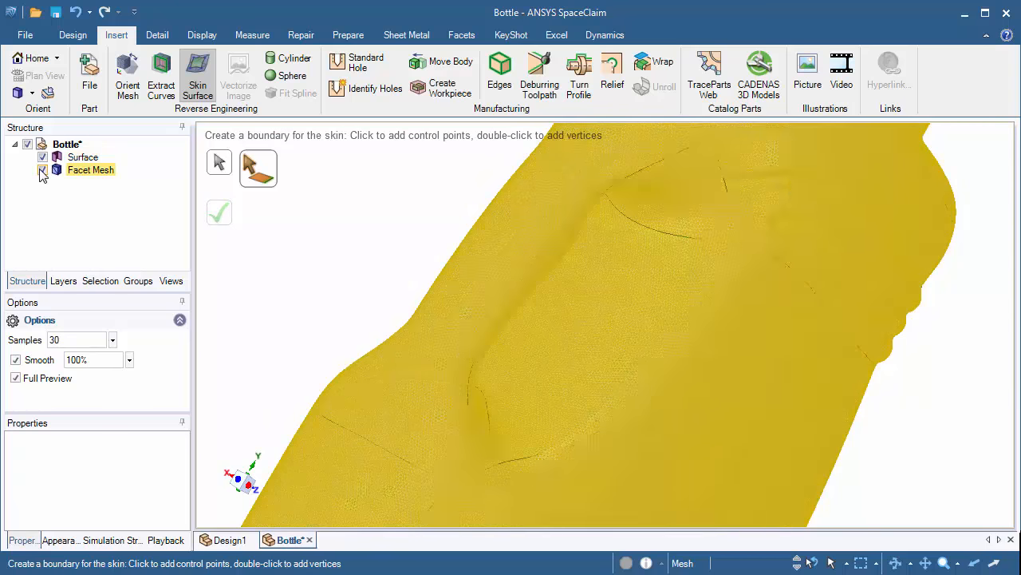
Hide the facet mesh, inspect the gap between the recess surface and the handle's lower end, and show the mesh again.
{"action": "left_click", "coordinate": [42, 171]}
{"action": "middle_click_drag", "start_coordinate": [354, 292], "coordinate": [232, 292]}
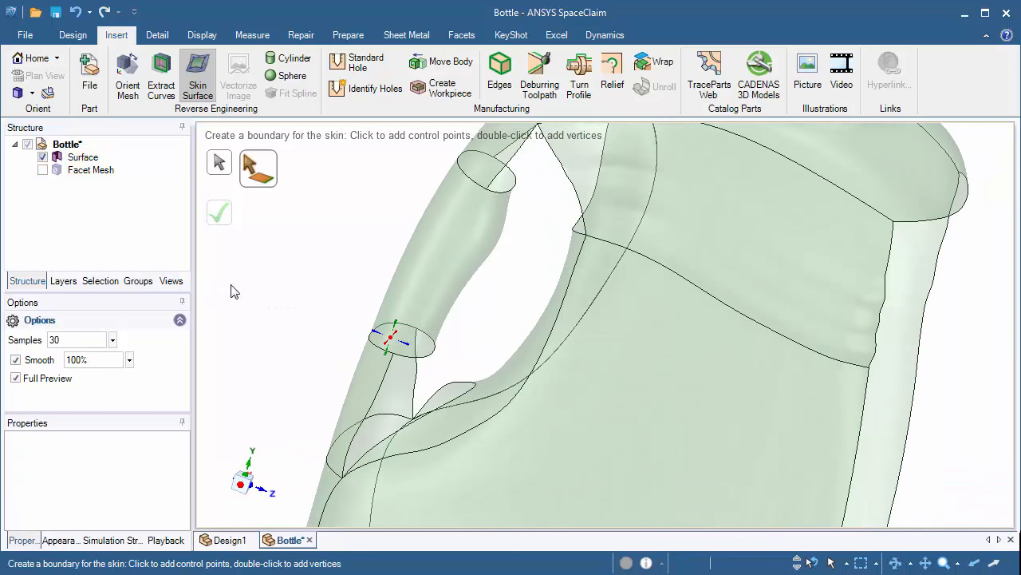
{"action": "middle_click_drag", "start_coordinate": [427, 410], "coordinate": [261, 321]}
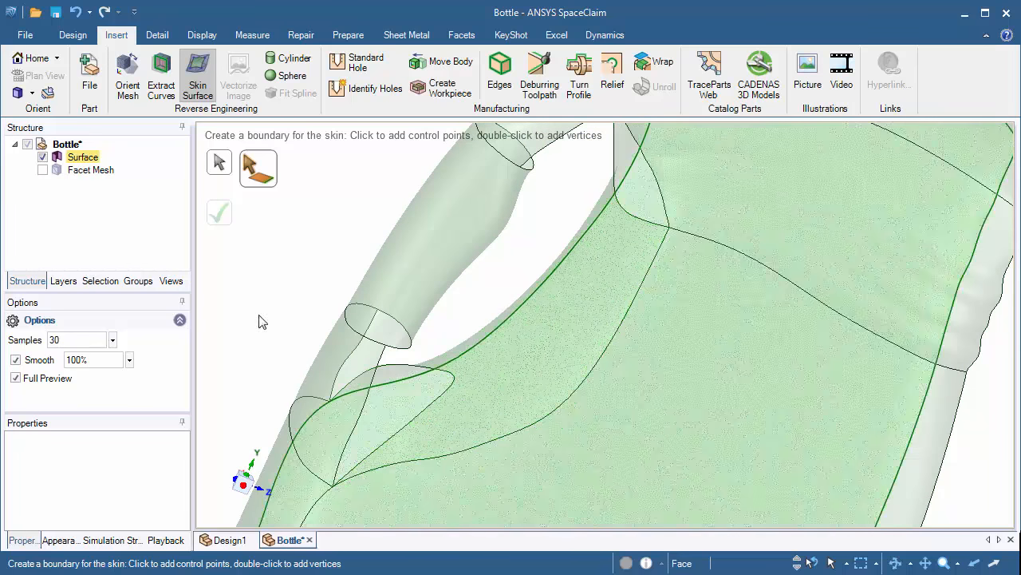
{"action": "left_click", "coordinate": [43, 170]}
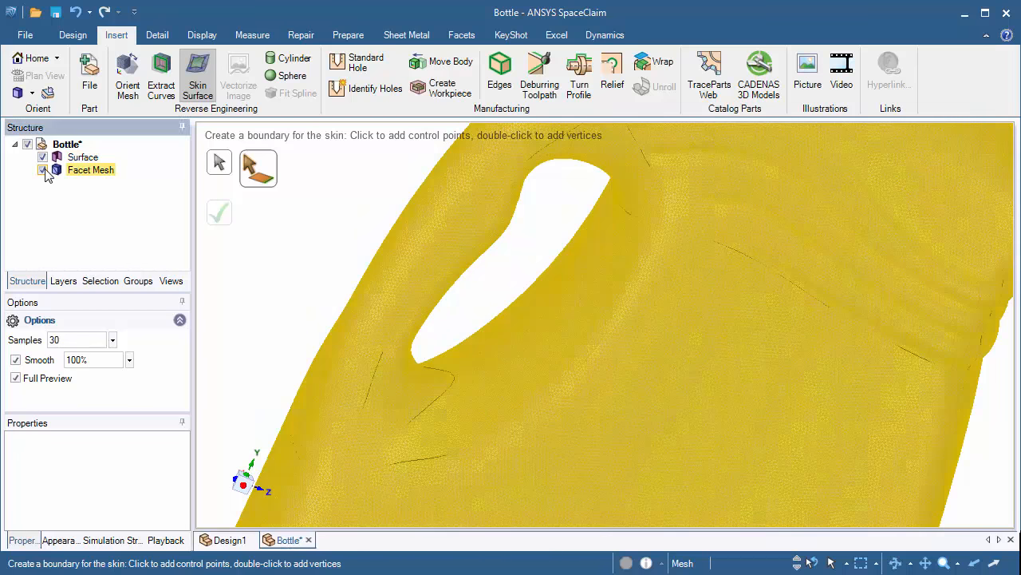
Create a skin surface bridging the handle surface's lower end and the lower edge of the recess surface.
{"action": "left_click", "coordinate": [399, 354]}
{"action": "left_click", "coordinate": [430, 402]}
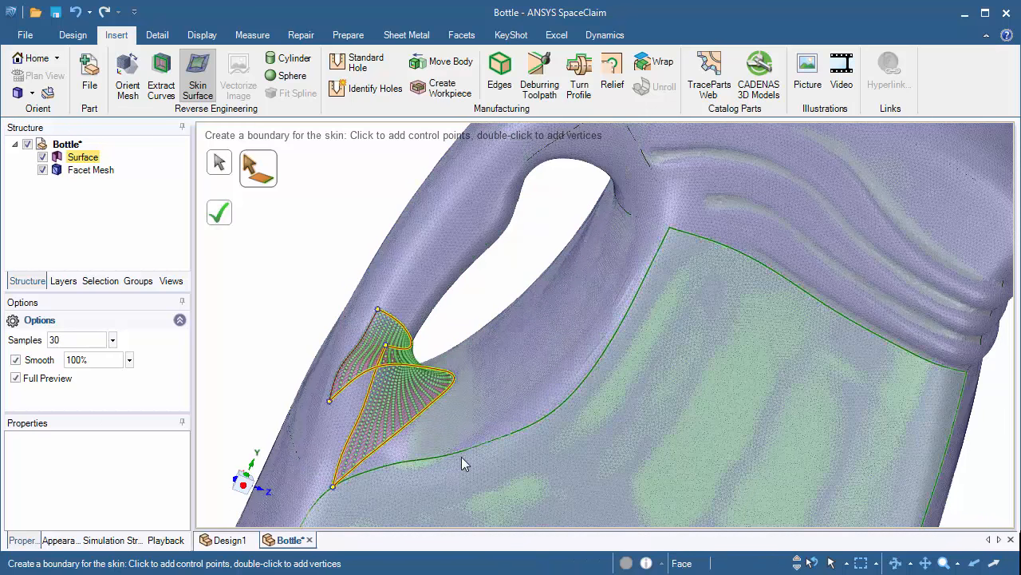
{"action": "left_click", "coordinate": [459, 454]}
{"action": "middle_click_drag", "start_coordinate": [415, 463], "coordinate": [387, 347]}
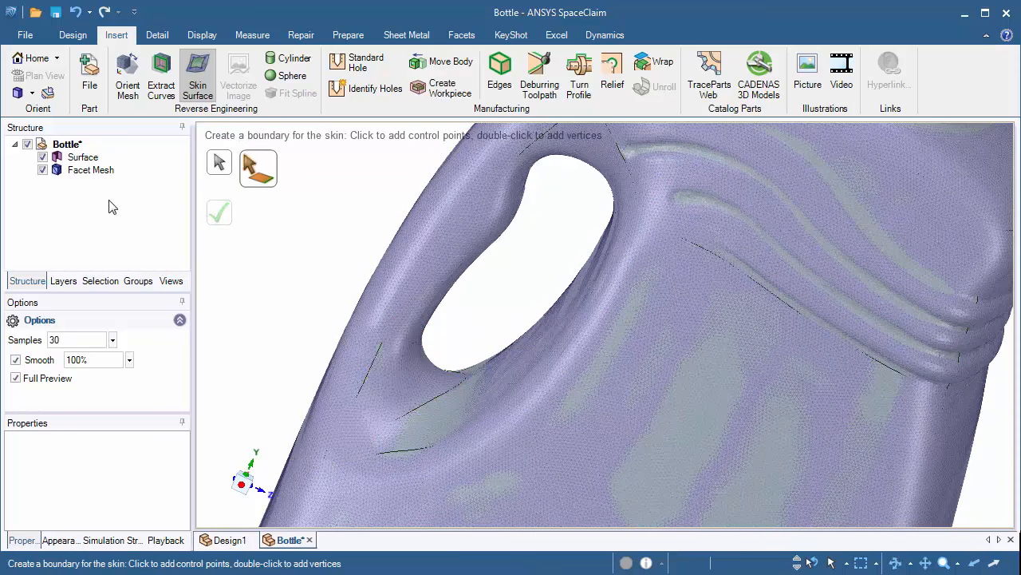
Hide the facet mesh, check the new surface at the handle's lower junction, and restore the mesh display.
{"action": "left_click", "coordinate": [43, 170]}
{"action": "middle_click_drag", "start_coordinate": [212, 276], "coordinate": [312, 236]}
{"action": "left_click", "coordinate": [42, 169]}
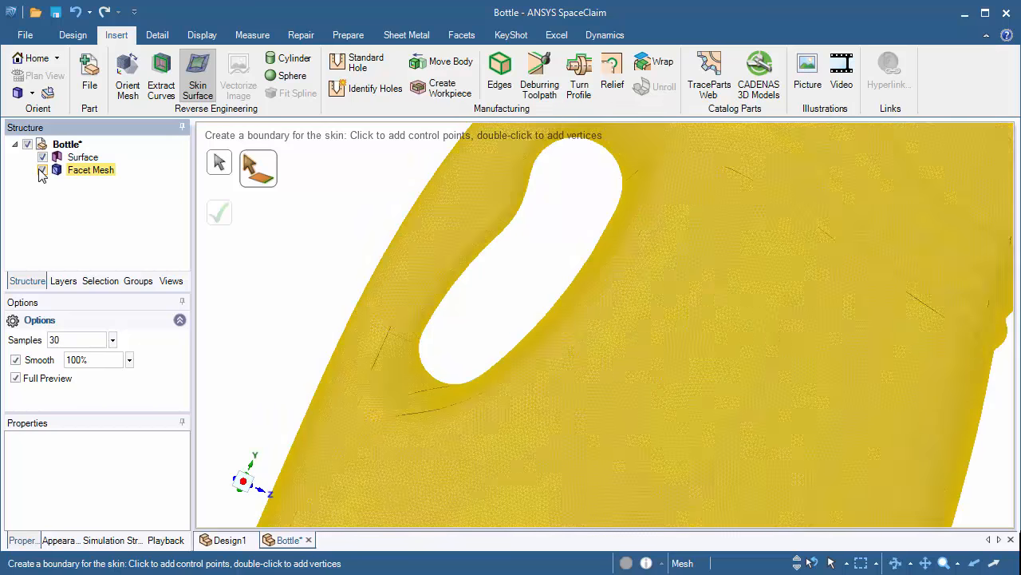
Outline a skin boundary between the recess surface's upper edge and the handle surface's upper end.
{"action": "middle_click_drag", "start_coordinate": [242, 341], "coordinate": [592, 369]}
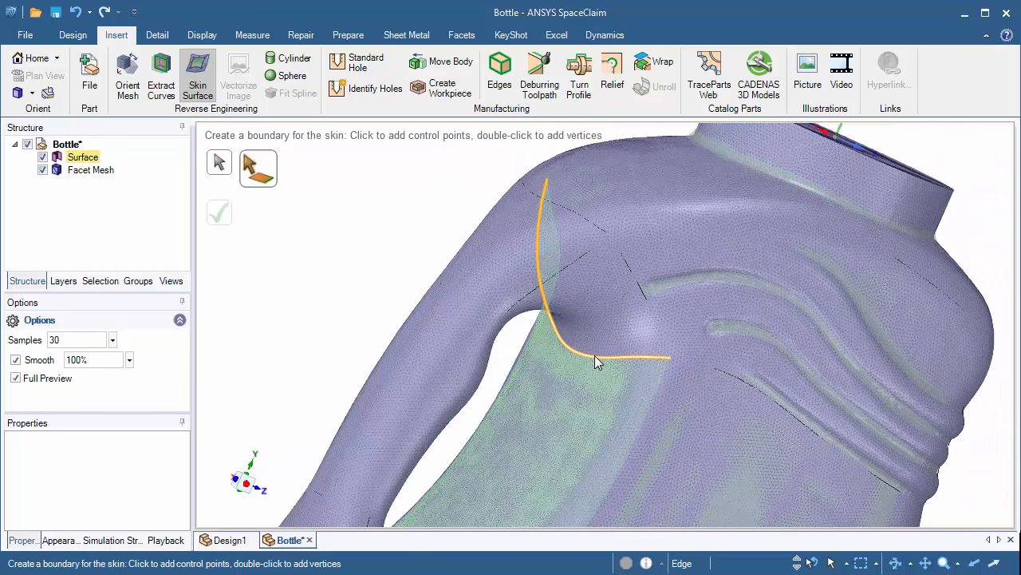
{"action": "left_click", "coordinate": [594, 355]}
{"action": "middle_click_drag", "start_coordinate": [570, 403], "coordinate": [481, 349]}
{"action": "left_click", "coordinate": [502, 326]}
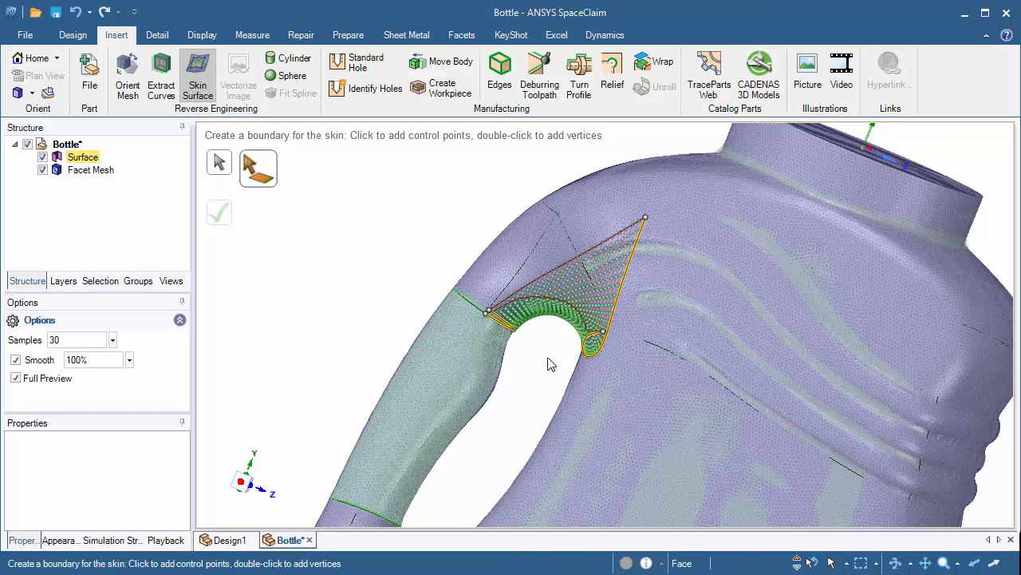
Adjust the side boundary of the upper handle junction skin with a control point and create the surface.
{"action": "middle_click_drag", "start_coordinate": [549, 364], "coordinate": [519, 316]}
{"action": "left_click_drag", "start_coordinate": [518, 308], "coordinate": [536, 339]}
{"action": "middle_click_drag", "start_coordinate": [536, 338], "coordinate": [359, 275]}
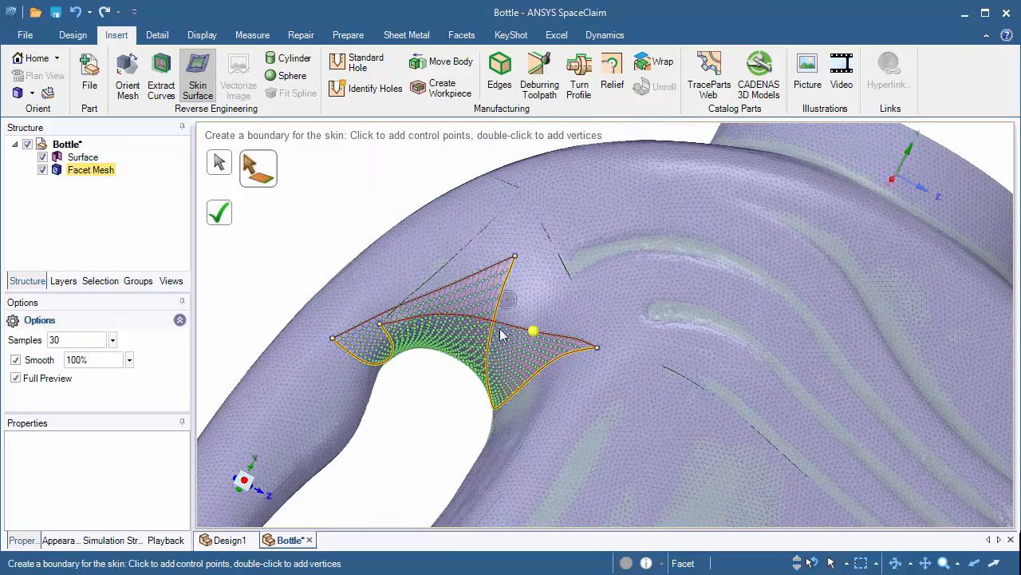
{"action": "left_click", "coordinate": [224, 218]}
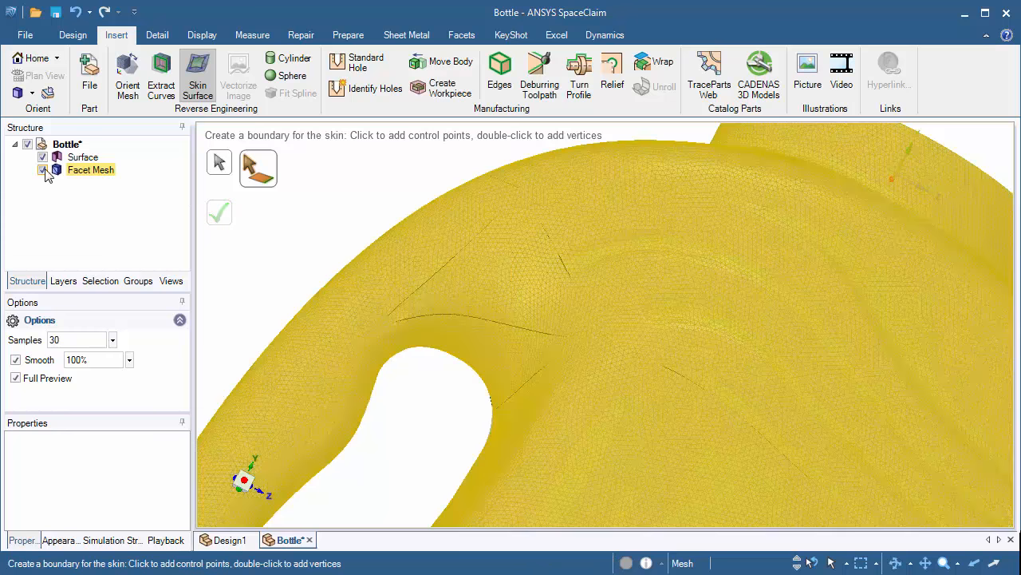
Hide the facet mesh, examine the openings beside the handle's upper junction, and turn the mesh back on.
{"action": "left_click", "coordinate": [43, 170]}
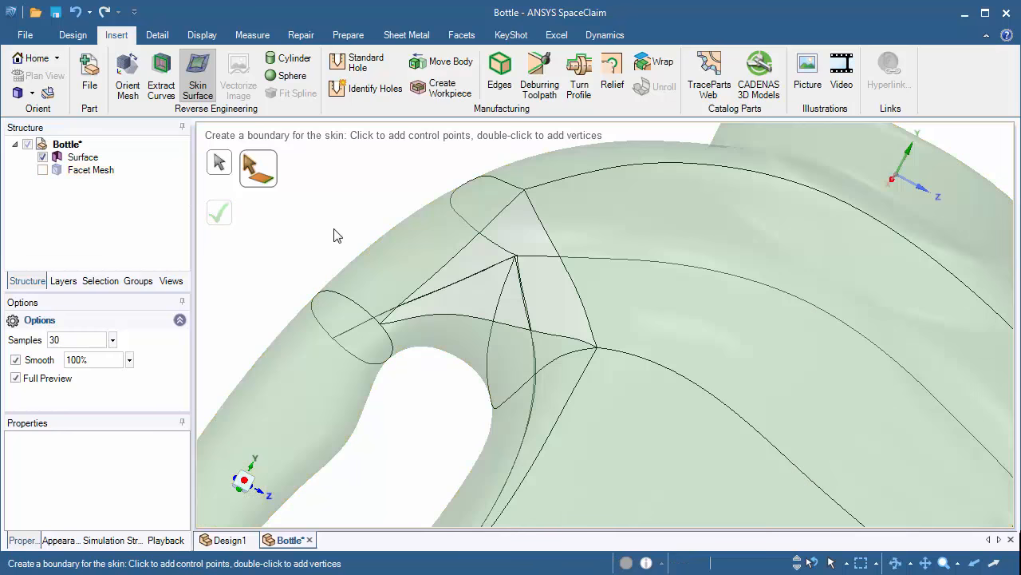
{"action": "mouse_move", "coordinate": [293, 213]}
{"action": "middle_mouse_down"}
{"action": "mouse_move", "coordinate": [244, 249]}
{"action": "mouse_move", "coordinate": [547, 301]}
{"action": "mouse_move", "coordinate": [339, 260]}
{"action": "mouse_move", "coordinate": [331, 231]}
{"action": "mouse_move", "coordinate": [303, 223]}
{"action": "middle_mouse_up"}
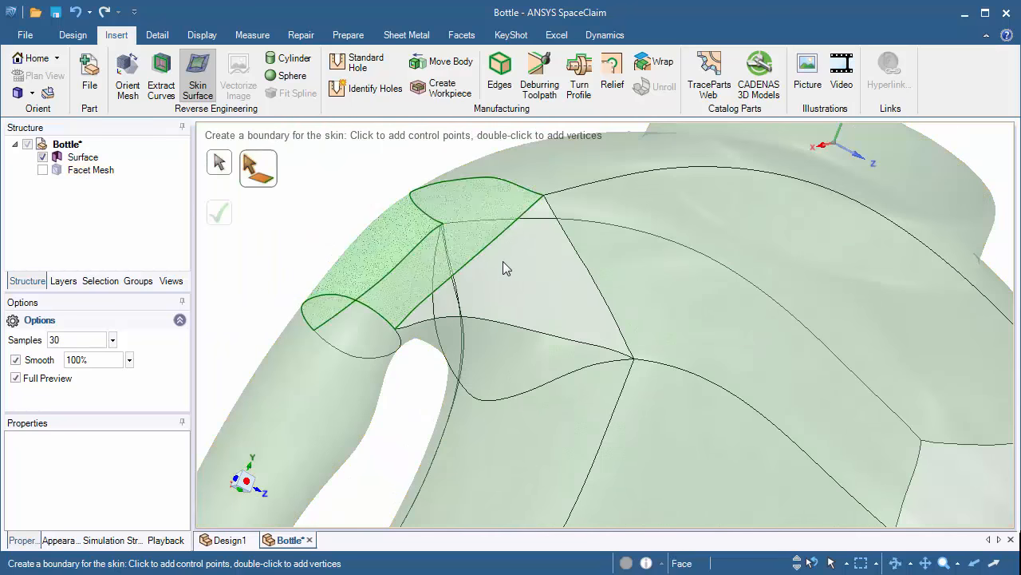
{"action": "left_click", "coordinate": [43, 169]}
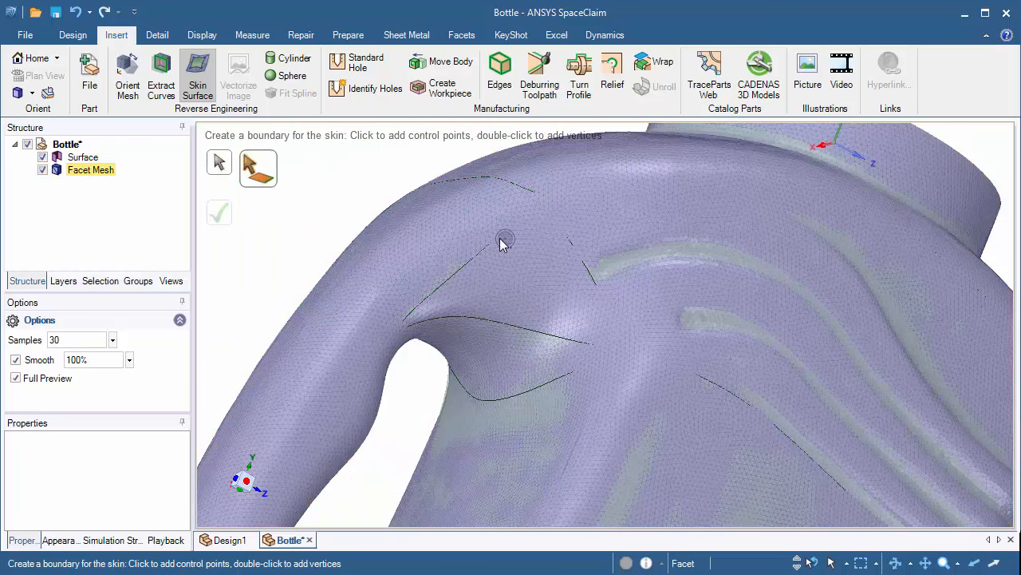
Fill the three-sided opening beside the handle's upper junction with a skin surface bounded by the adjacent surface edges.
{"action": "left_click", "coordinate": [503, 244]}
{"action": "left_click", "coordinate": [515, 323]}
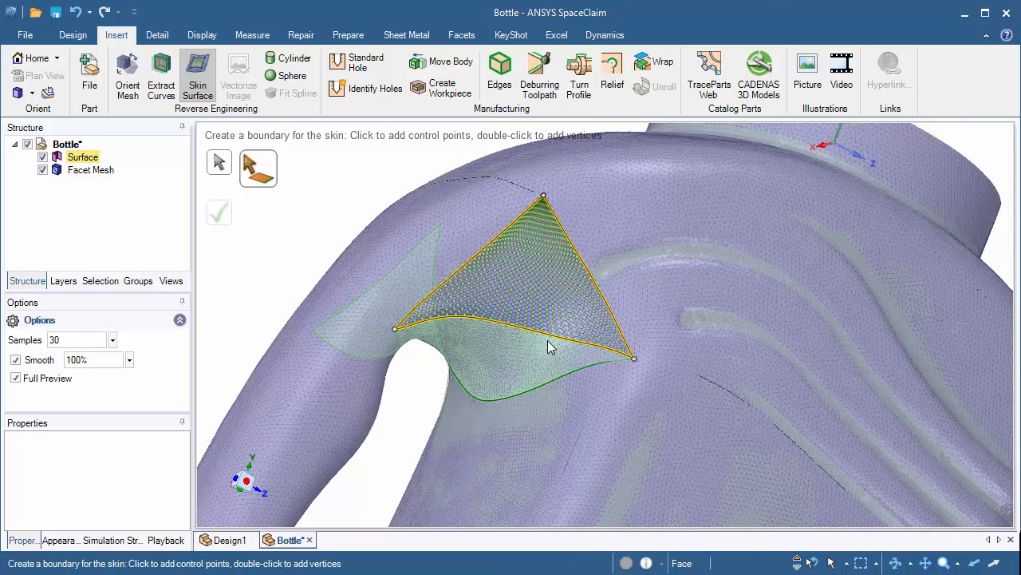
{"action": "middle_click_drag", "start_coordinate": [547, 340], "coordinate": [506, 312]}
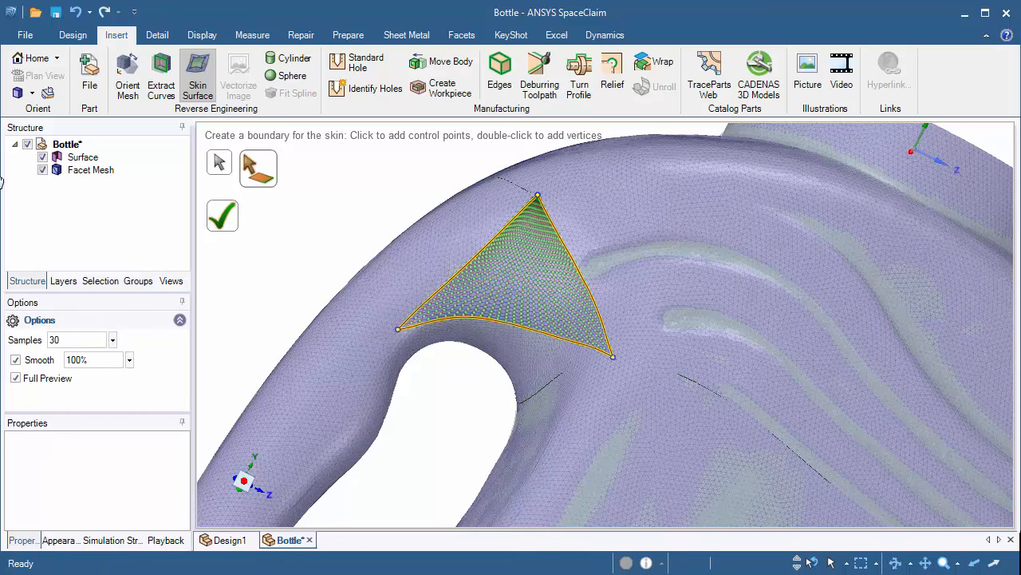
Hide the facet mesh, look over the surfaces from the handle to the front of the bottle, and redisplay the mesh.
{"action": "left_click", "coordinate": [43, 170]}
{"action": "middle_click_drag", "start_coordinate": [330, 278], "coordinate": [714, 422]}
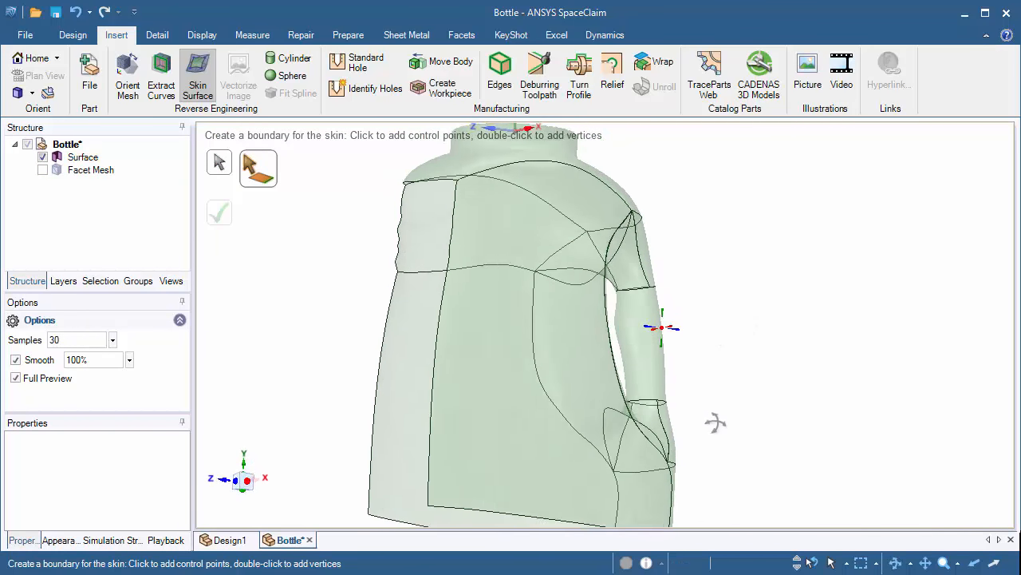
{"action": "left_click", "coordinate": [42, 170]}
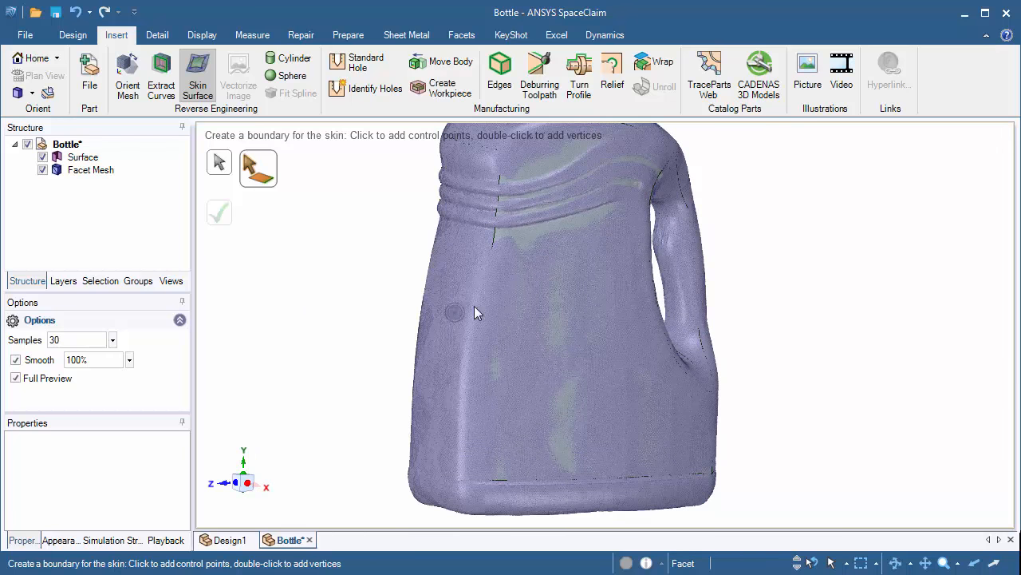
{"action": "left_click", "coordinate": [488, 291]}
{"action": "middle_click_drag", "start_coordinate": [489, 290], "coordinate": [444, 300]}
{"action": "left_click", "coordinate": [381, 276]}
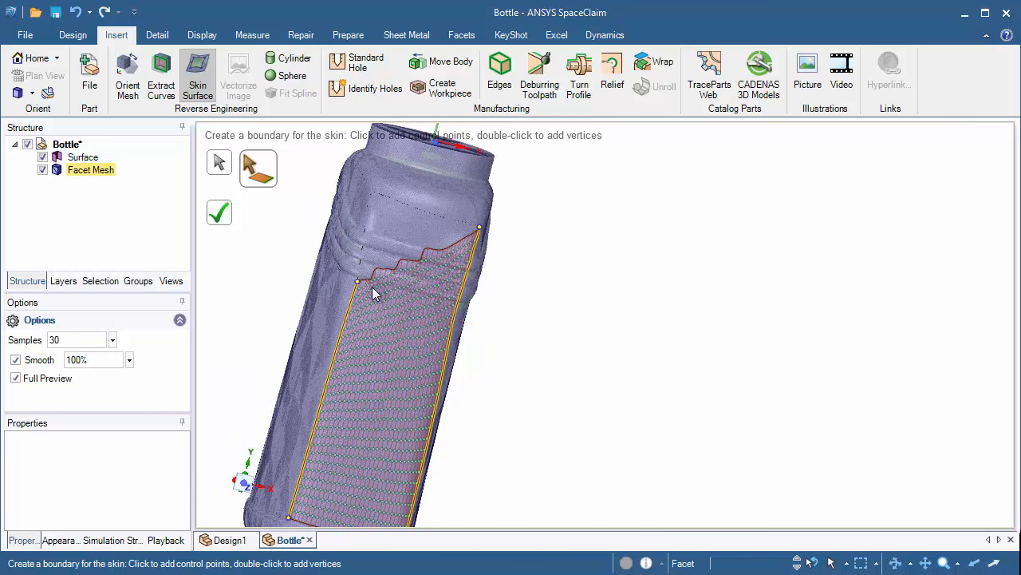
{"action": "middle_click_drag", "start_coordinate": [372, 293], "coordinate": [235, 301]}
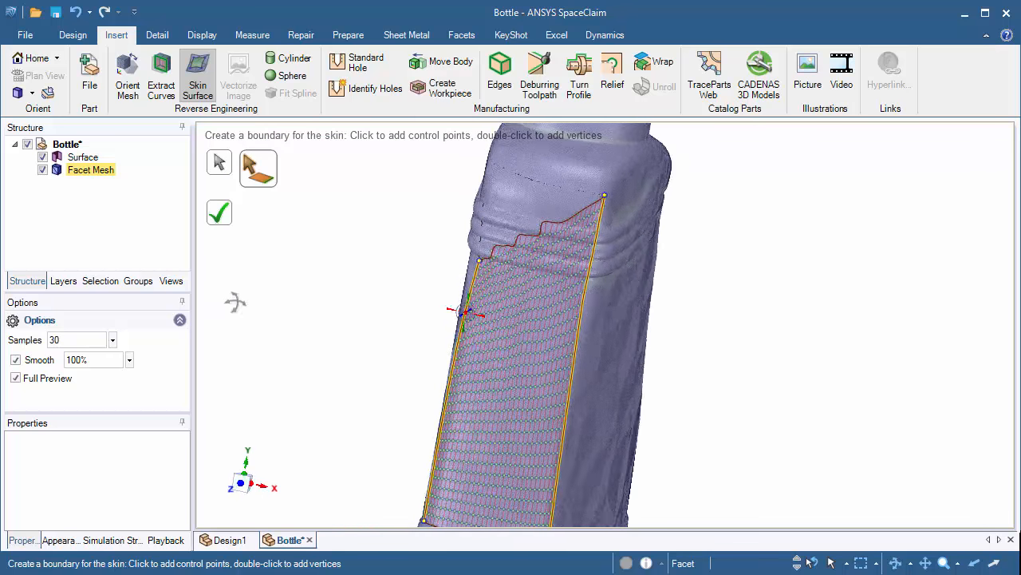
{"action": "middle_click_drag", "start_coordinate": [637, 288], "coordinate": [443, 260]}
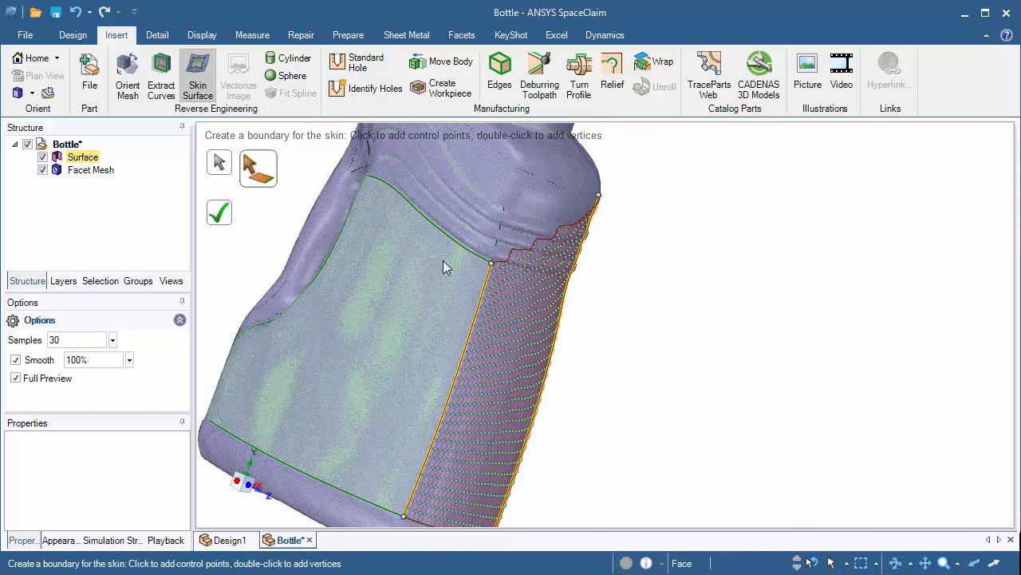
{"action": "mouse_move", "coordinate": [511, 290]}
{"action": "middle_mouse_down"}
{"action": "mouse_move", "coordinate": [463, 283]}
{"action": "mouse_move", "coordinate": [526, 285]}
{"action": "middle_mouse_up"}
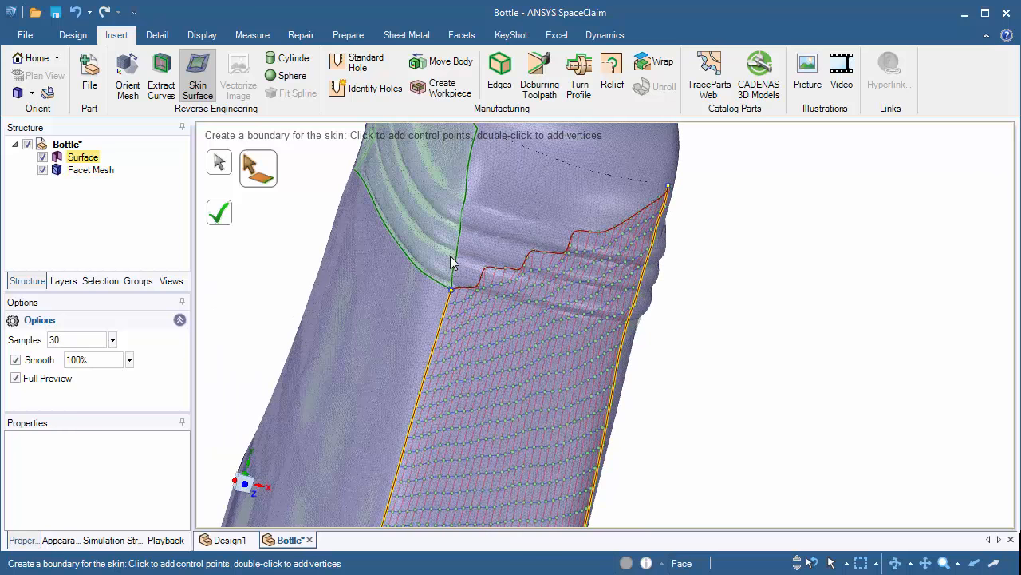
{"action": "left_click", "coordinate": [489, 306]}
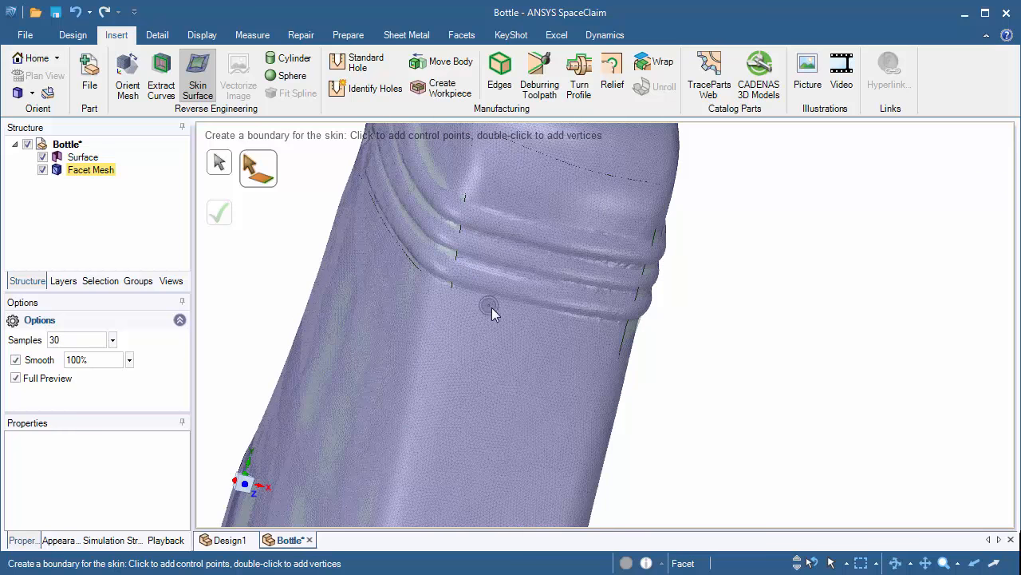
{"action": "left_click", "coordinate": [625, 350]}
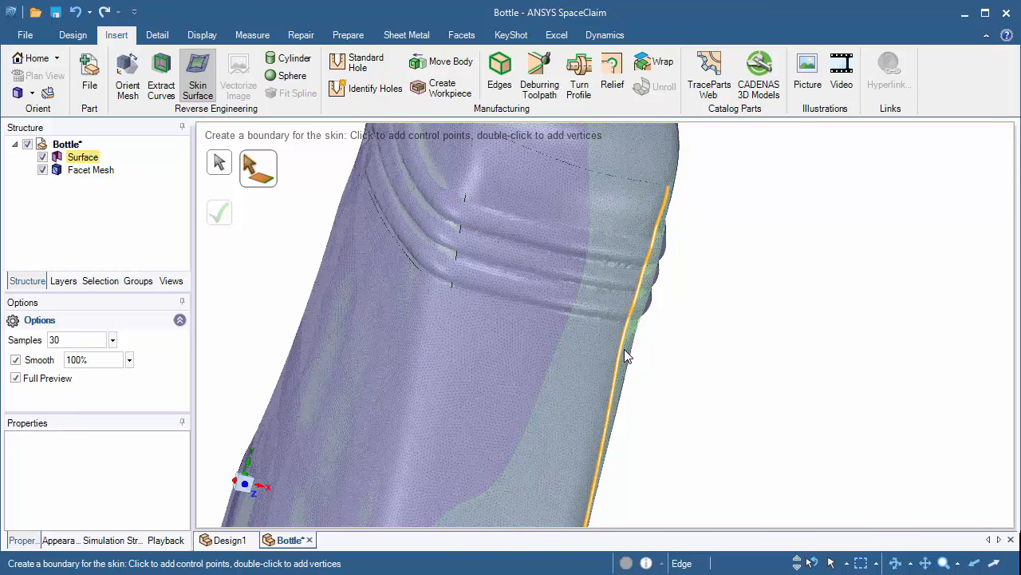
{"action": "double_click", "coordinate": [453, 289]}
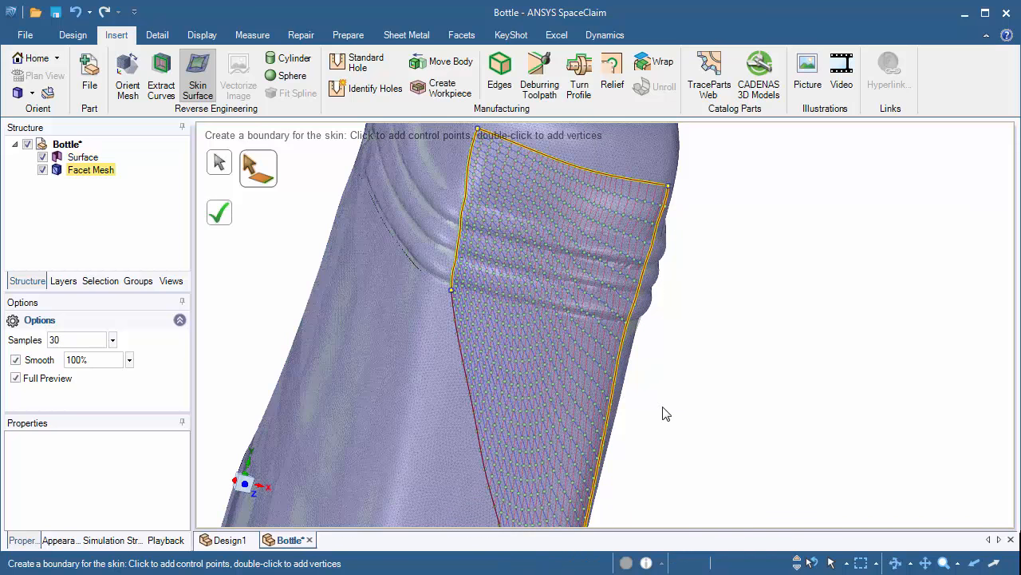
{"action": "key", "text": "Escape"}
{"action": "middle_click_drag", "start_coordinate": [707, 301], "coordinate": [645, 266]}
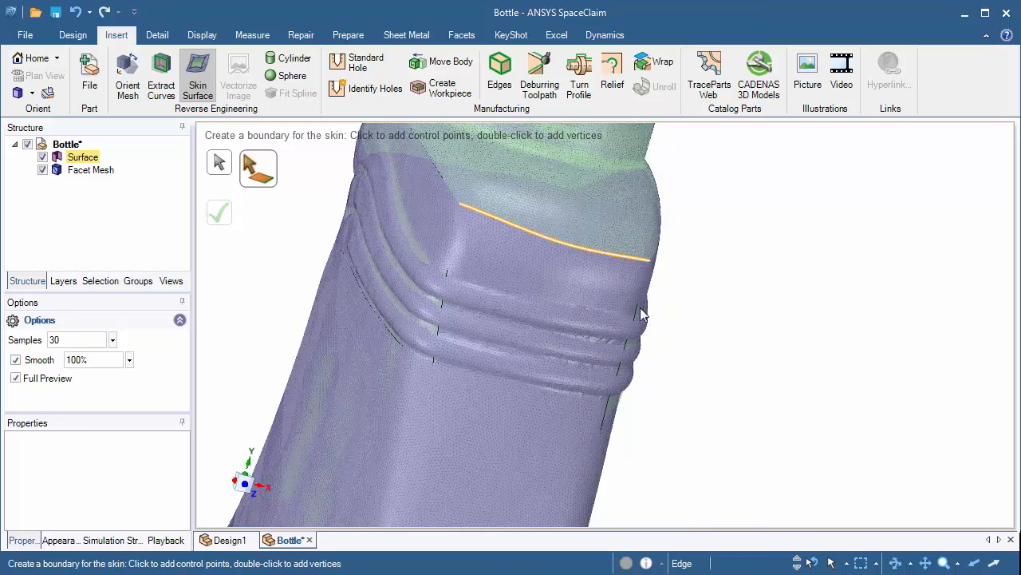
Create the bottle's base skin surface, bounded by the lower edges of the surrounding surfaces and a new curve between the front corners.
{"action": "middle_click_drag", "start_coordinate": [643, 313], "coordinate": [559, 408]}
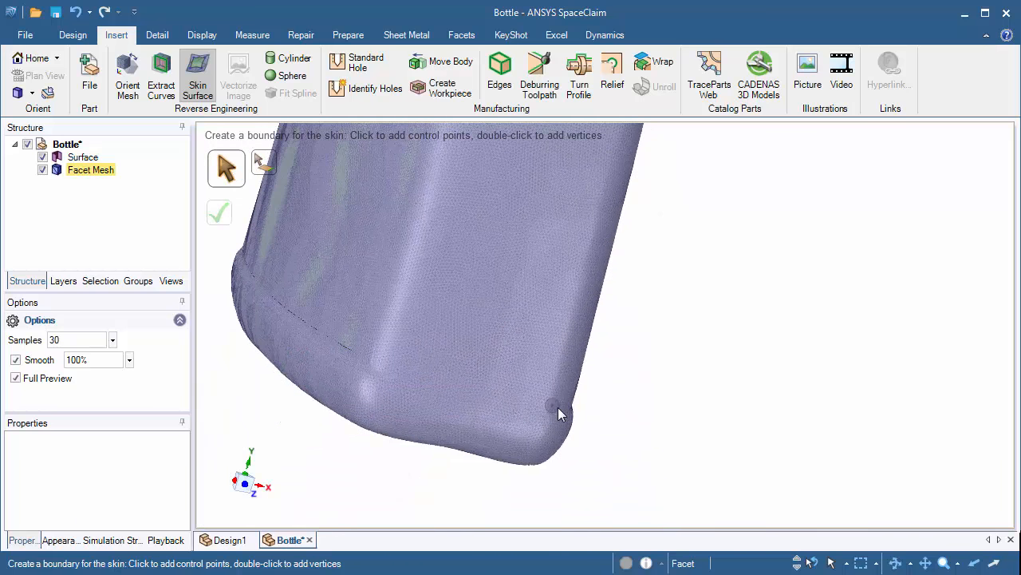
{"action": "left_click", "coordinate": [367, 359]}
{"action": "middle_click_drag", "start_coordinate": [436, 389], "coordinate": [388, 401]}
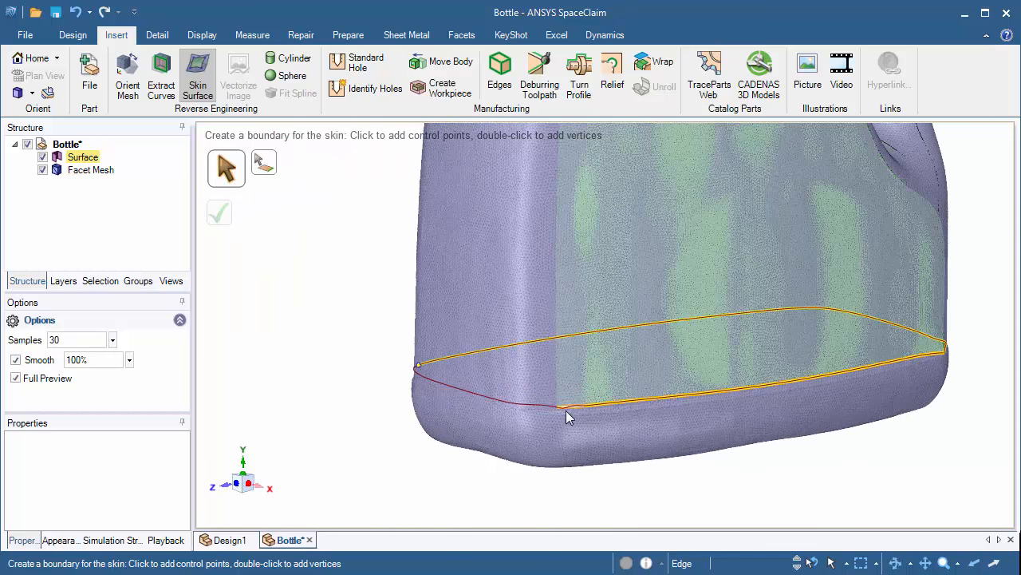
{"action": "left_click", "coordinate": [560, 410]}
{"action": "middle_click_drag", "start_coordinate": [579, 345], "coordinate": [513, 333]}
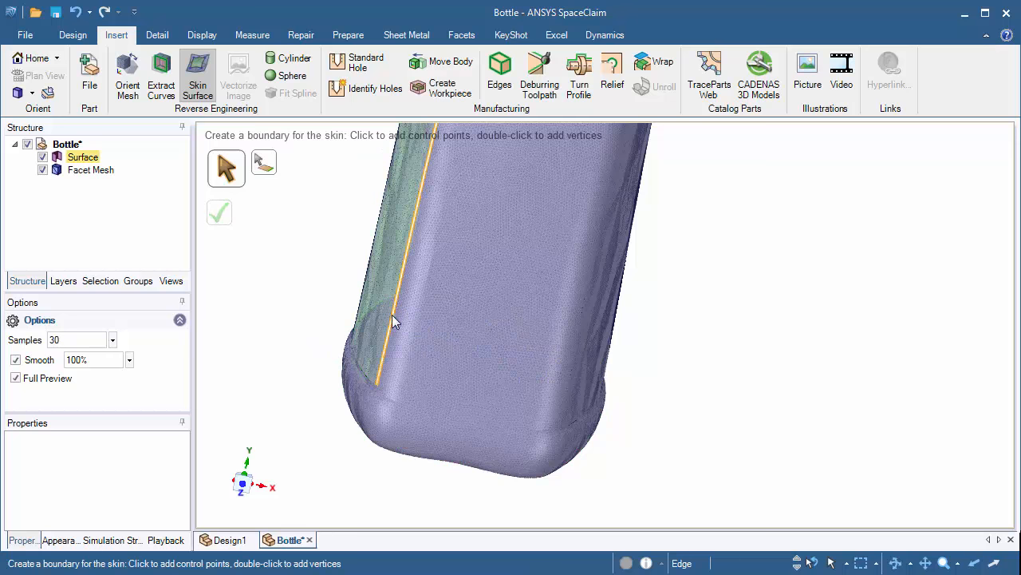
Outline a skin surface for the bottle's front panel from the shoulder's lower edge down to the base edge.
{"action": "middle_click_drag", "start_coordinate": [391, 321], "coordinate": [429, 463]}
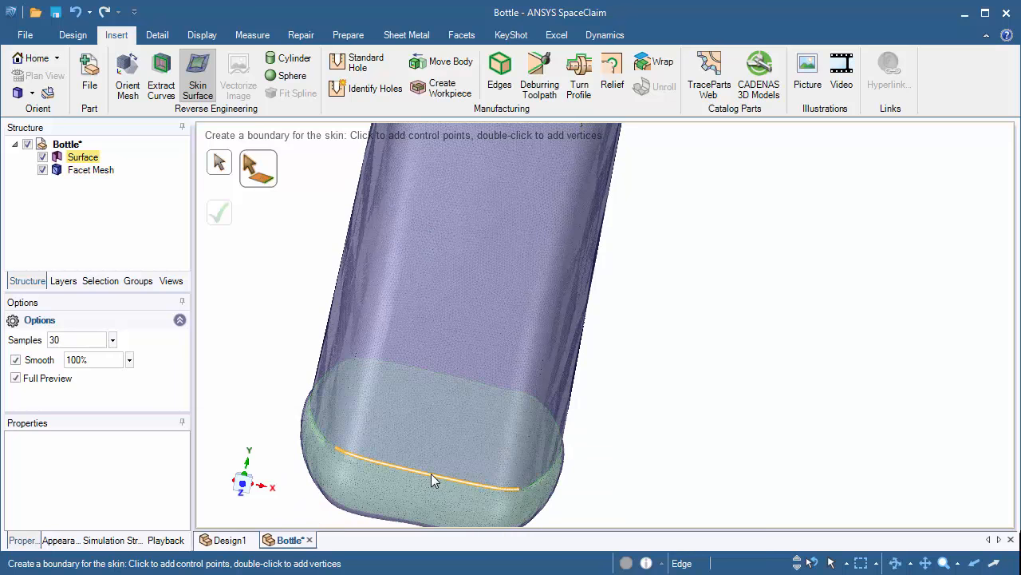
{"action": "middle_click_drag", "start_coordinate": [474, 342], "coordinate": [416, 275]}
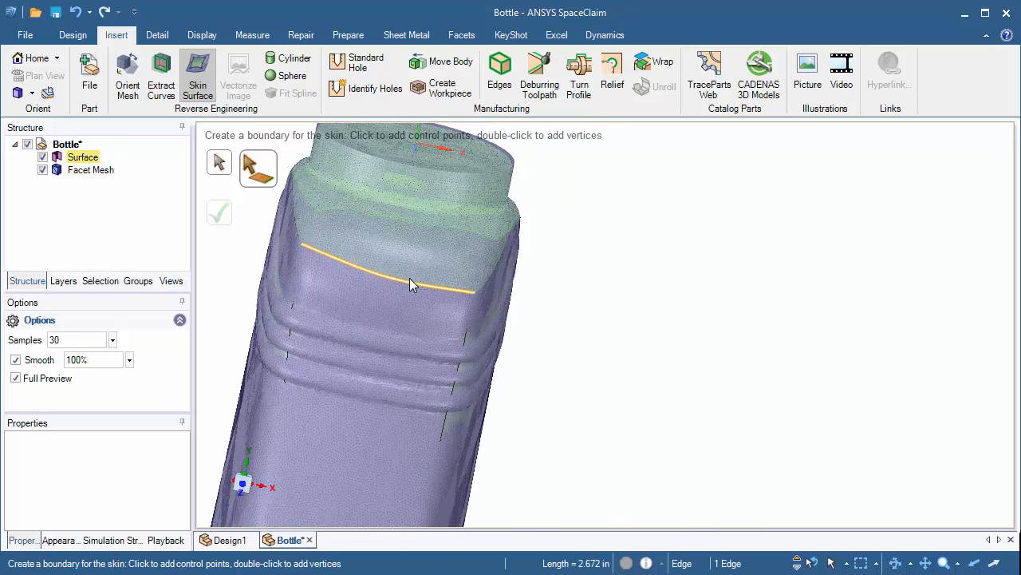
{"action": "left_click", "coordinate": [410, 278]}
{"action": "middle_click_drag", "start_coordinate": [410, 342], "coordinate": [391, 266]}
{"action": "left_click_drag", "start_coordinate": [373, 251], "coordinate": [385, 256]}
Adjust the free side boundary of the front panel skin with a control point and create the surface.
{"action": "middle_click_drag", "start_coordinate": [369, 463], "coordinate": [459, 192], "text": "shift"}
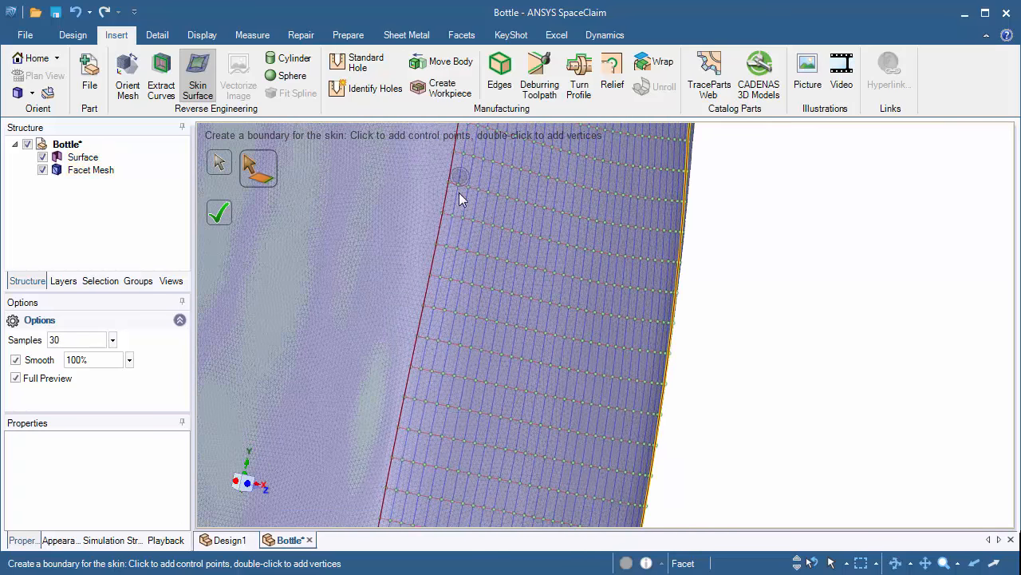
{"action": "left_click_drag", "start_coordinate": [443, 229], "coordinate": [432, 297]}
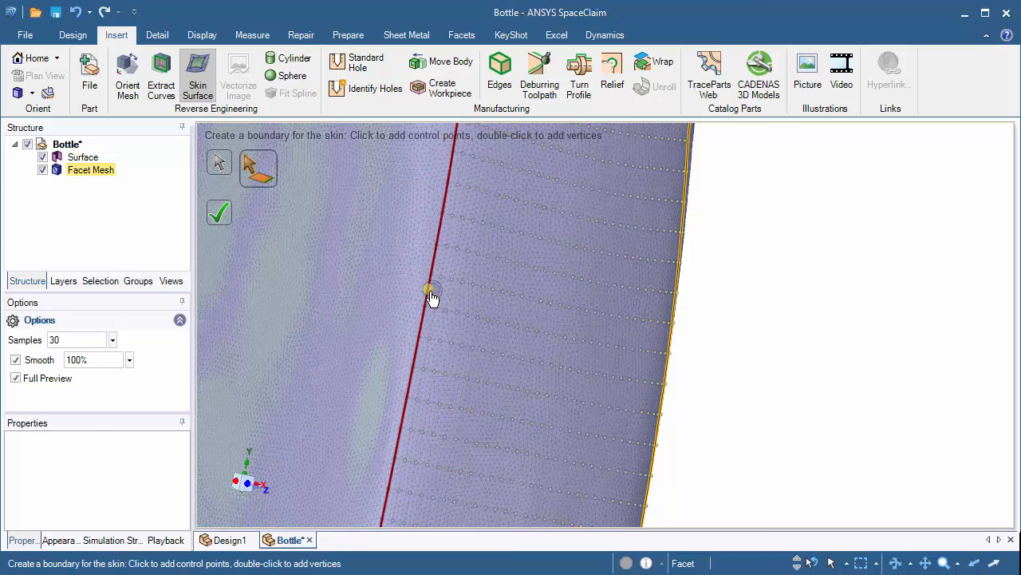
{"action": "scroll", "coordinate": [435, 319], "scroll_direction": "down", "scroll_amount": 6}
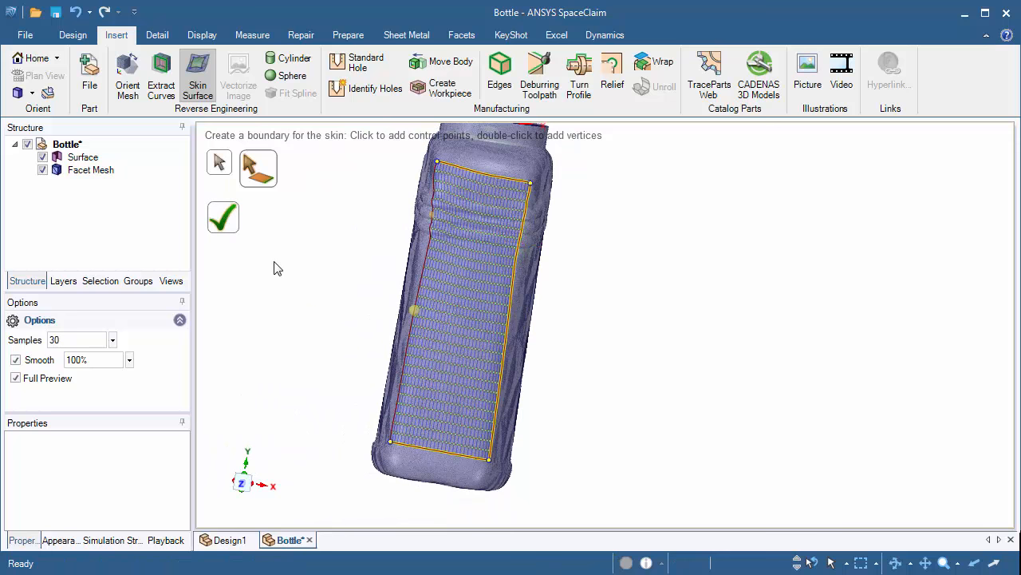
{"action": "key", "text": "Return"}
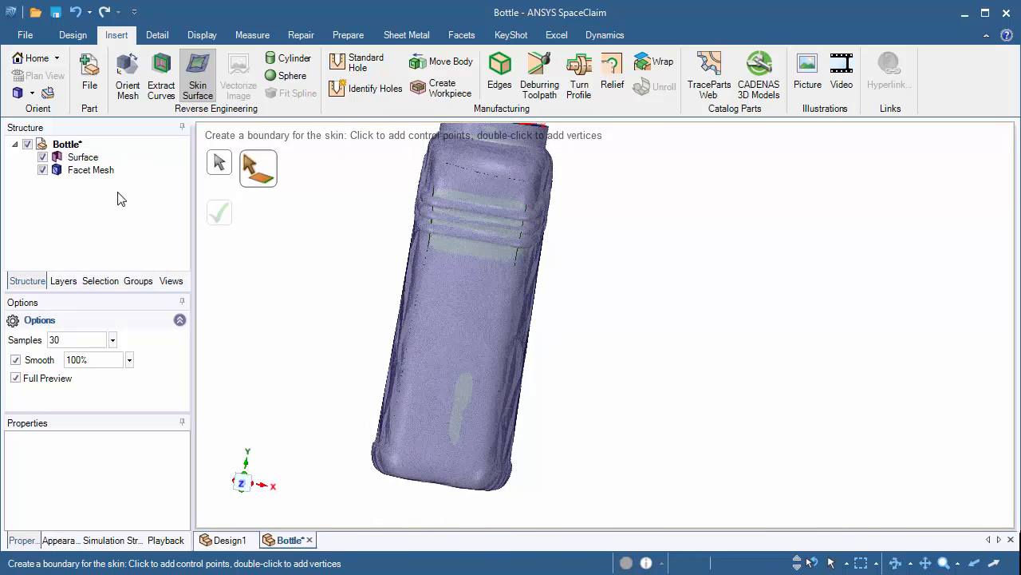
Hide the facet mesh and look over the surface model around the front, shoulder, sides and handle.
{"action": "left_click", "coordinate": [42, 170]}
{"action": "middle_click_drag", "start_coordinate": [611, 358], "coordinate": [447, 436]}
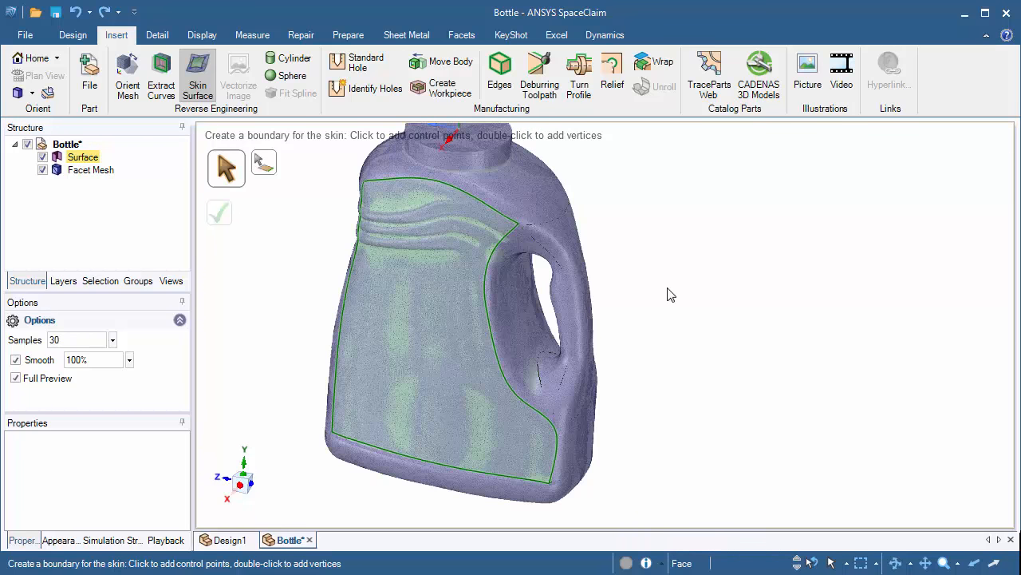
{"action": "left_click", "coordinate": [42, 169]}
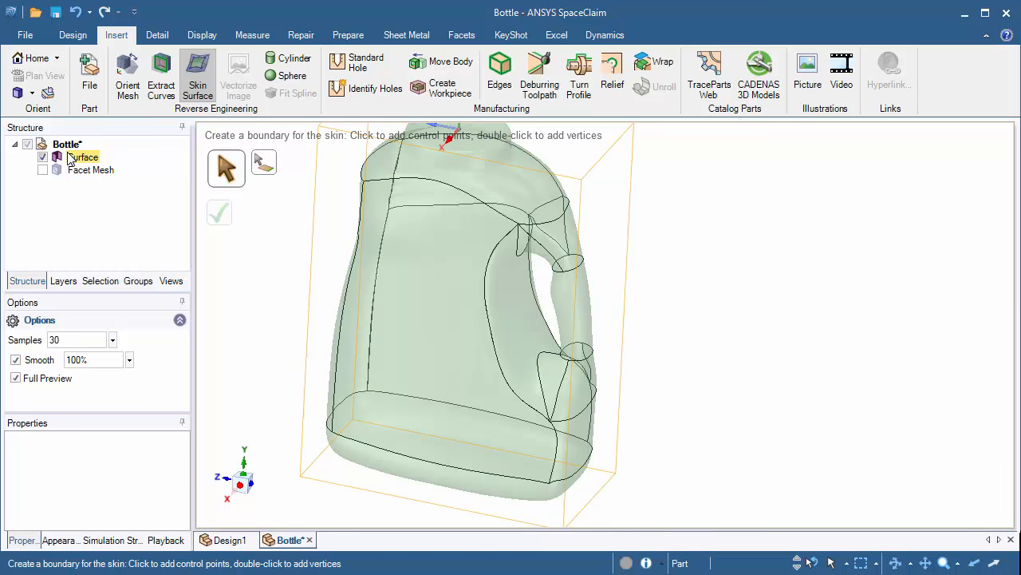
{"action": "mouse_move", "coordinate": [654, 346]}
{"action": "middle_mouse_down"}
{"action": "mouse_move", "coordinate": [764, 240]}
{"action": "mouse_move", "coordinate": [825, 205]}
{"action": "mouse_move", "coordinate": [892, 435]}
{"action": "mouse_move", "coordinate": [926, 447]}
{"action": "mouse_move", "coordinate": [714, 413]}
{"action": "mouse_move", "coordinate": [606, 375]}
{"action": "middle_mouse_up"}
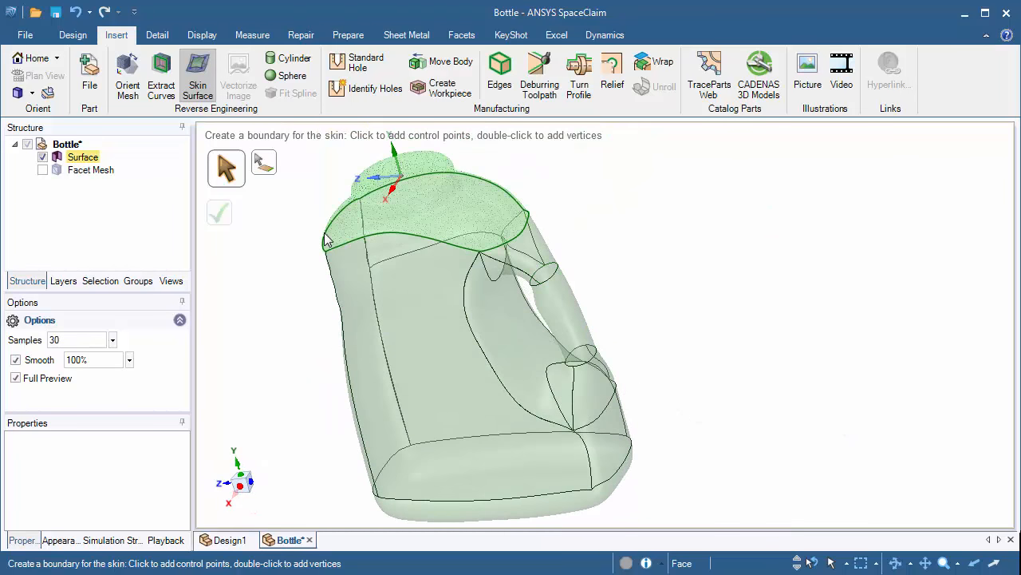
{"action": "middle_click_drag", "start_coordinate": [324, 239], "coordinate": [369, 237]}
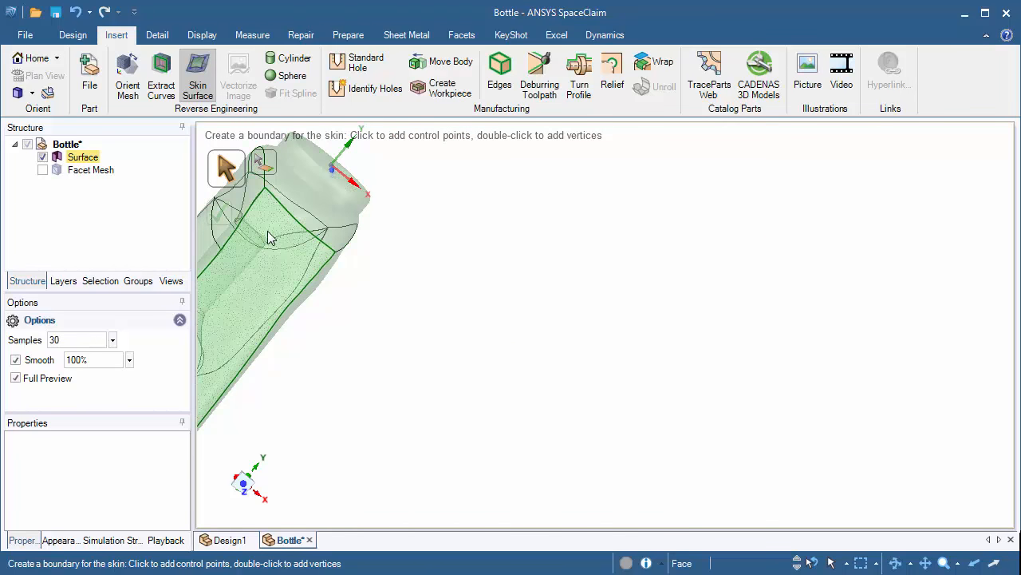
{"action": "middle_click_drag", "start_coordinate": [267, 237], "coordinate": [475, 249], "text": "shift"}
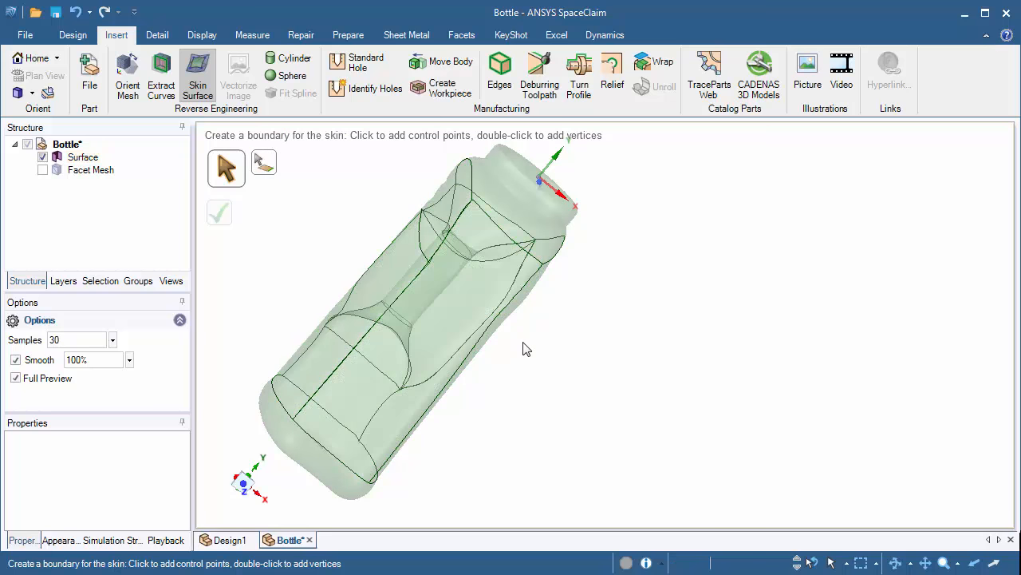
{"action": "middle_click_drag", "start_coordinate": [524, 349], "coordinate": [571, 356]}
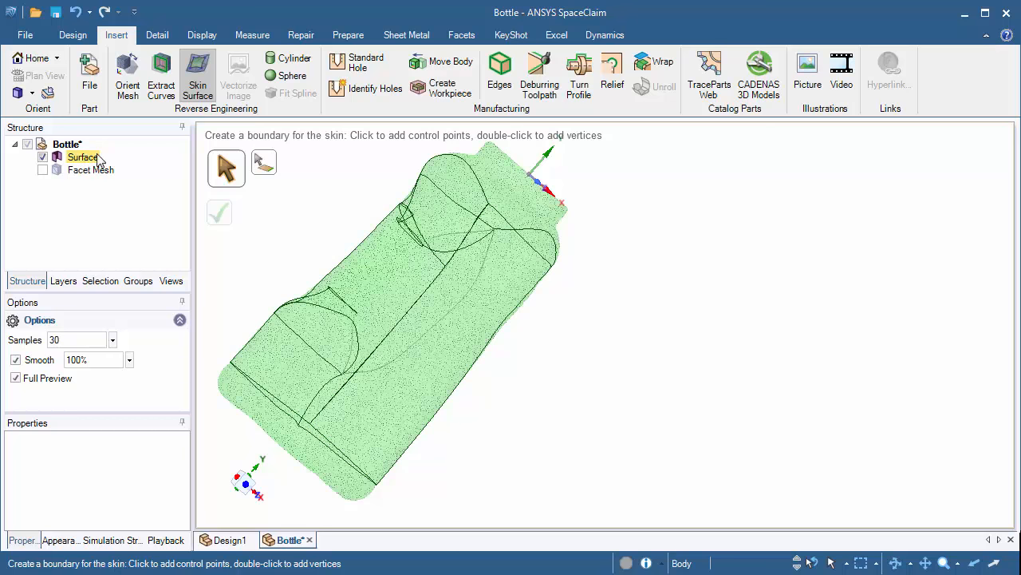
Check the surface body for stitchable edges, then find and fix the gaps between its surfaces.
{"action": "left_click", "coordinate": [300, 35]}
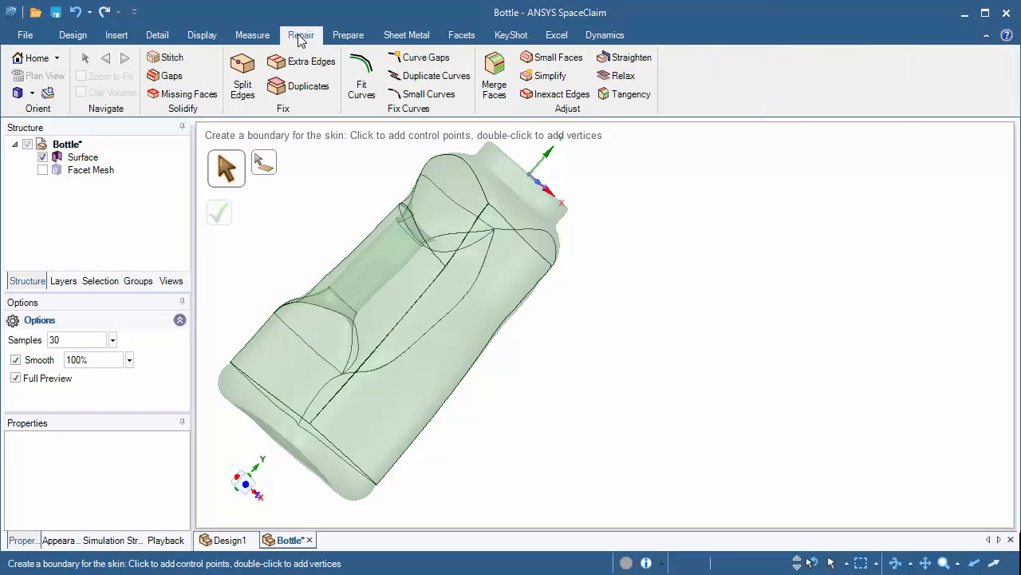
{"action": "left_click", "coordinate": [165, 64]}
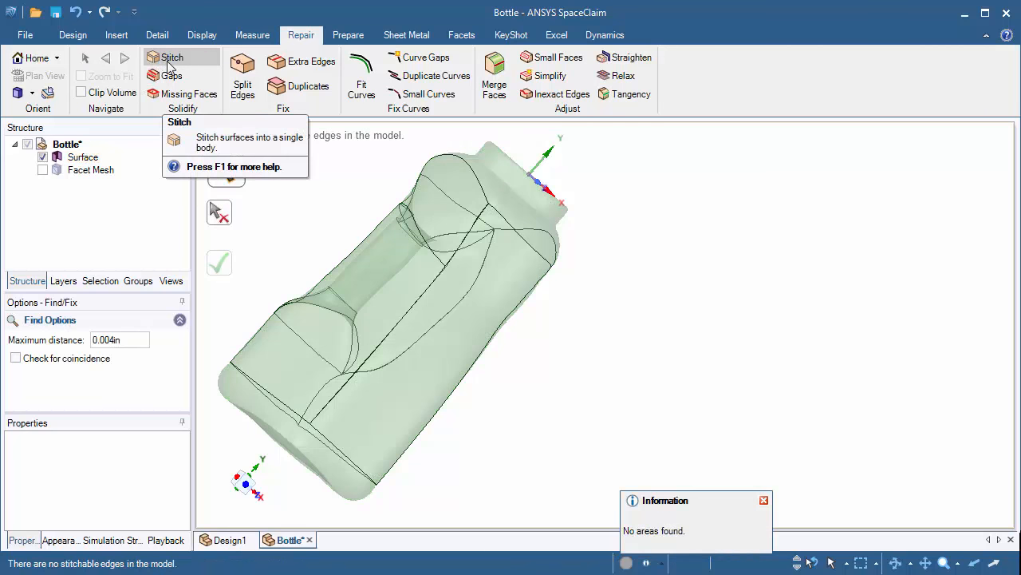
{"action": "left_click", "coordinate": [172, 75]}
{"action": "middle_click_drag", "start_coordinate": [439, 319], "coordinate": [247, 260]}
{"action": "left_click", "coordinate": [234, 264]}
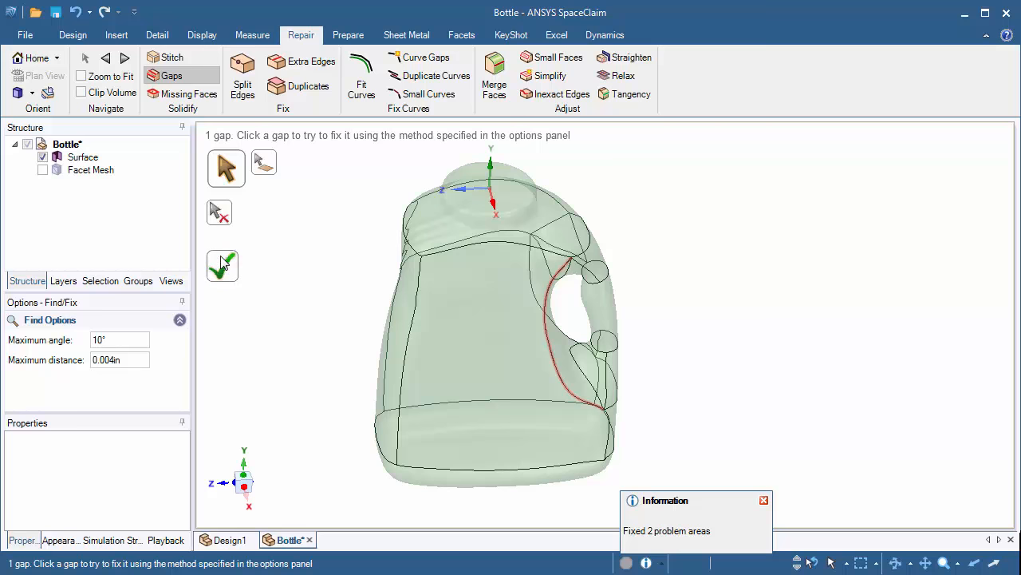
{"action": "middle_click_drag", "start_coordinate": [384, 330], "coordinate": [314, 259]}
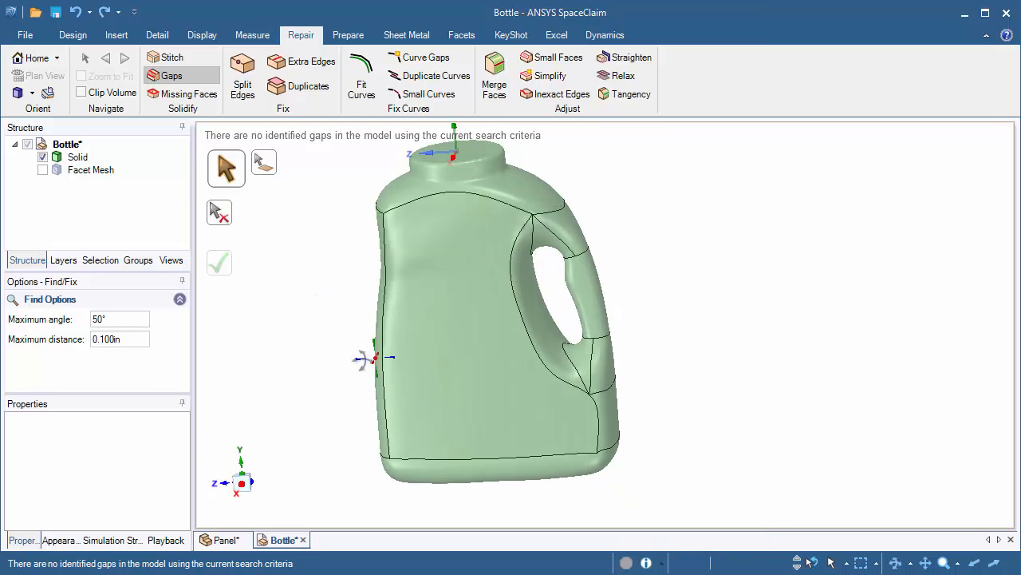
Compare the solid with the facet mesh around the wavy ribs below the shoulder by switching their visibility, leaving only the solid shown.
{"action": "mouse_move", "coordinate": [360, 361]}
{"action": "middle_mouse_down"}
{"action": "mouse_move", "coordinate": [331, 365]}
{"action": "mouse_move", "coordinate": [378, 361]}
{"action": "middle_mouse_up"}
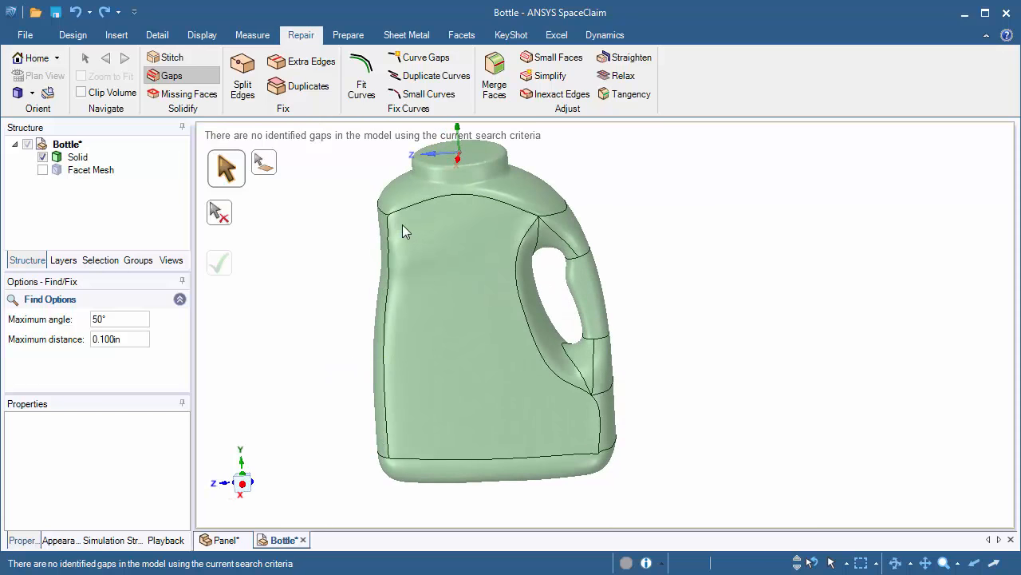
{"action": "left_click", "coordinate": [42, 170]}
{"action": "left_click", "coordinate": [42, 158]}
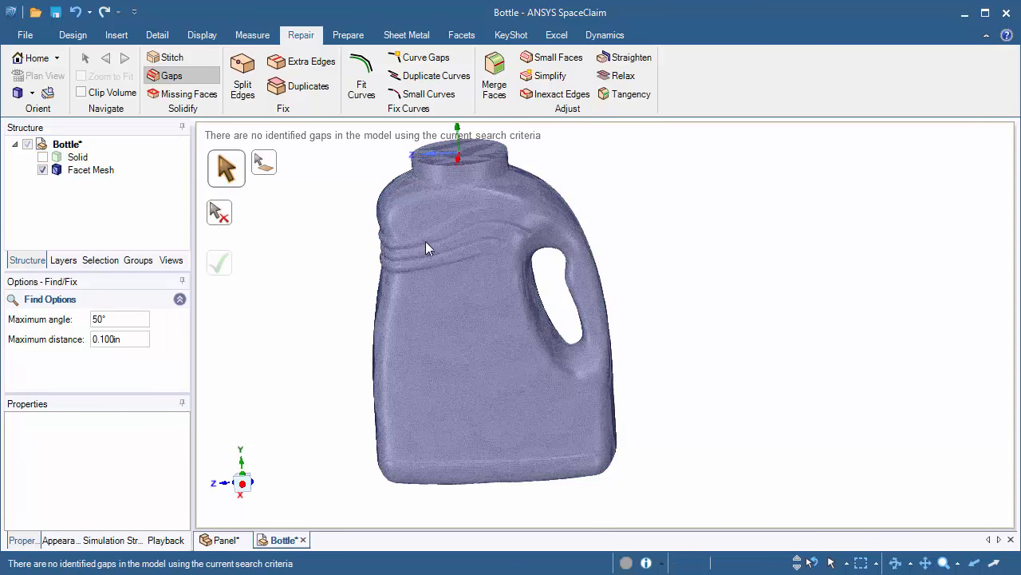
{"action": "scroll", "coordinate": [425, 241], "scroll_direction": "up", "scroll_amount": 5}
{"action": "middle_click_drag", "start_coordinate": [543, 230], "coordinate": [471, 266], "text": "shift"}
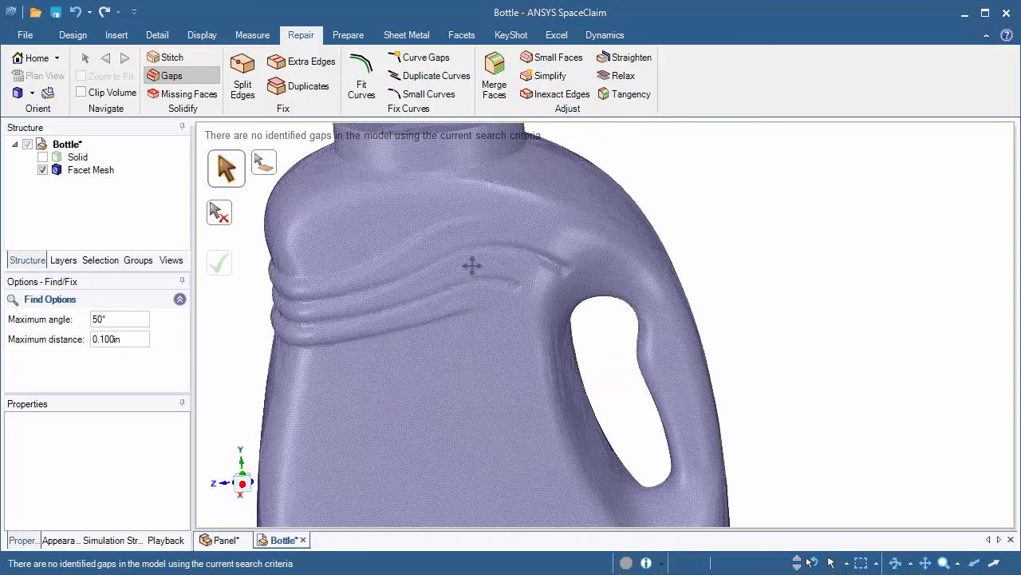
{"action": "left_click", "coordinate": [42, 157]}
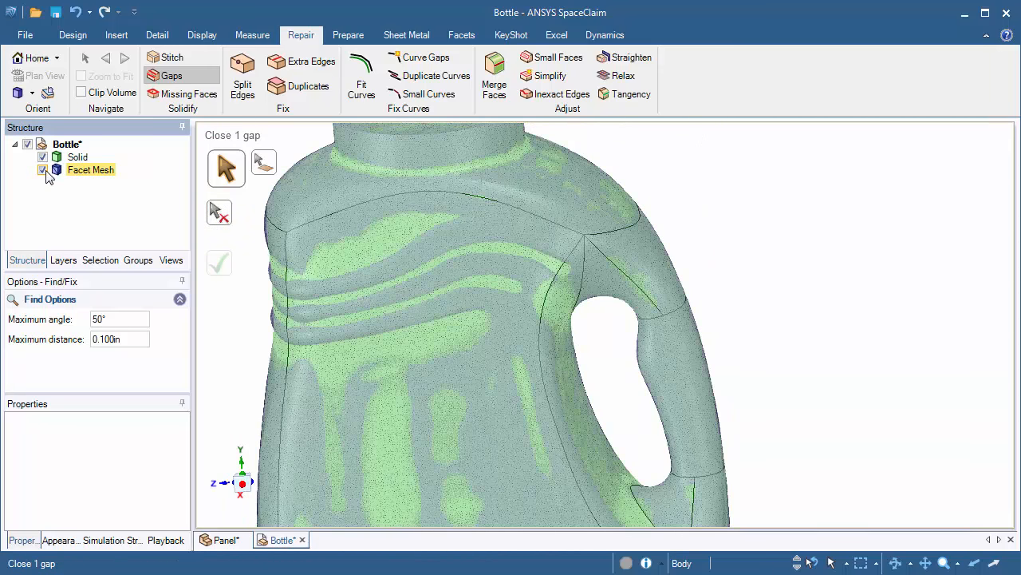
{"action": "left_click", "coordinate": [43, 170]}
{"action": "middle_click_drag", "start_coordinate": [467, 264], "coordinate": [472, 264]}
{"action": "scroll", "coordinate": [467, 272], "scroll_direction": "down", "scroll_amount": 5}
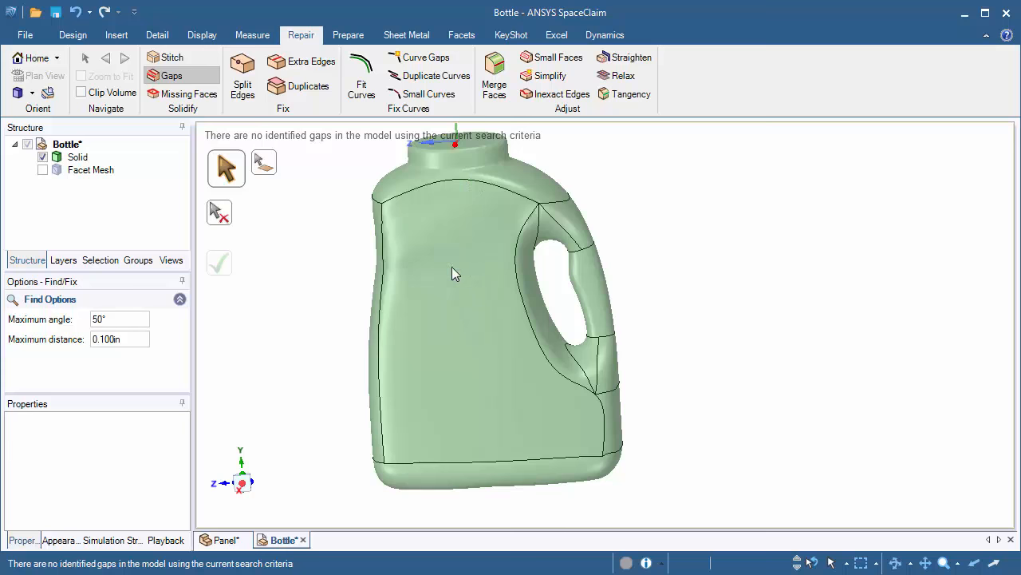
Examine the solid's face edges along the front and on both sides of the bottle, including the ribbed area.
{"action": "middle_click_drag", "start_coordinate": [439, 465], "coordinate": [508, 302]}
{"action": "scroll", "coordinate": [470, 335], "scroll_direction": "up", "scroll_amount": 5}
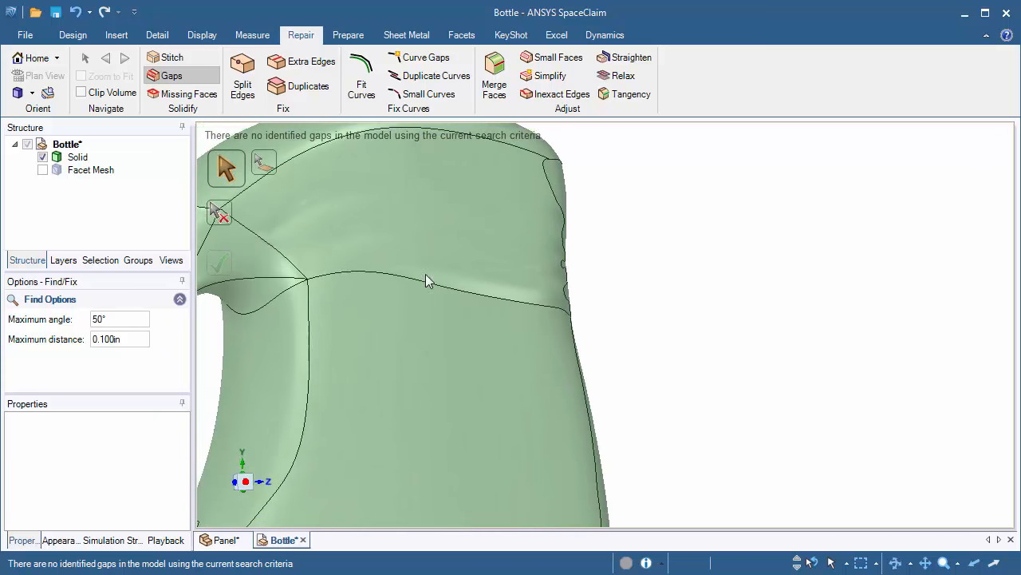
{"action": "middle_click_drag", "start_coordinate": [419, 270], "coordinate": [598, 172]}
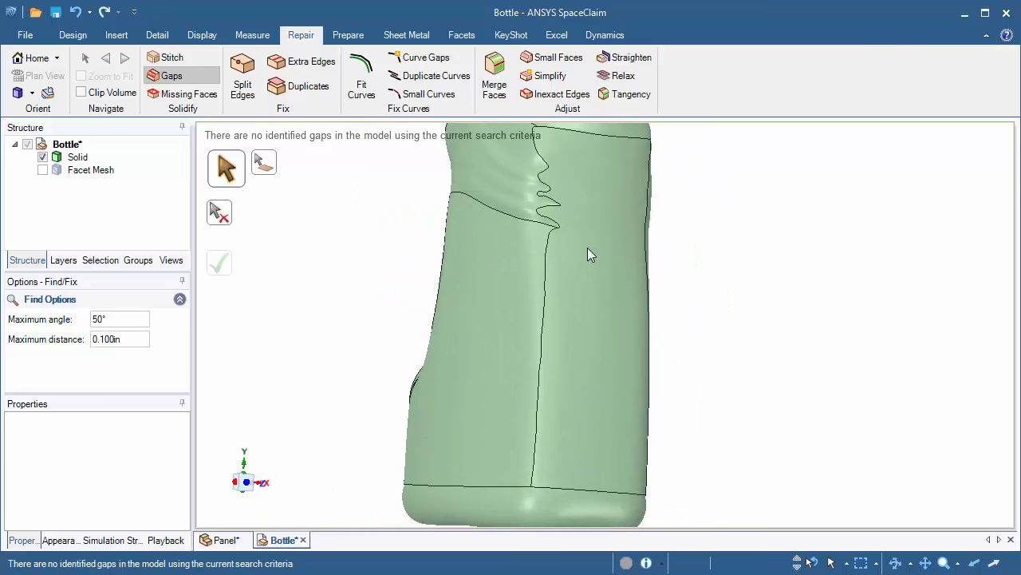
{"action": "middle_click_drag", "start_coordinate": [588, 254], "coordinate": [502, 298]}
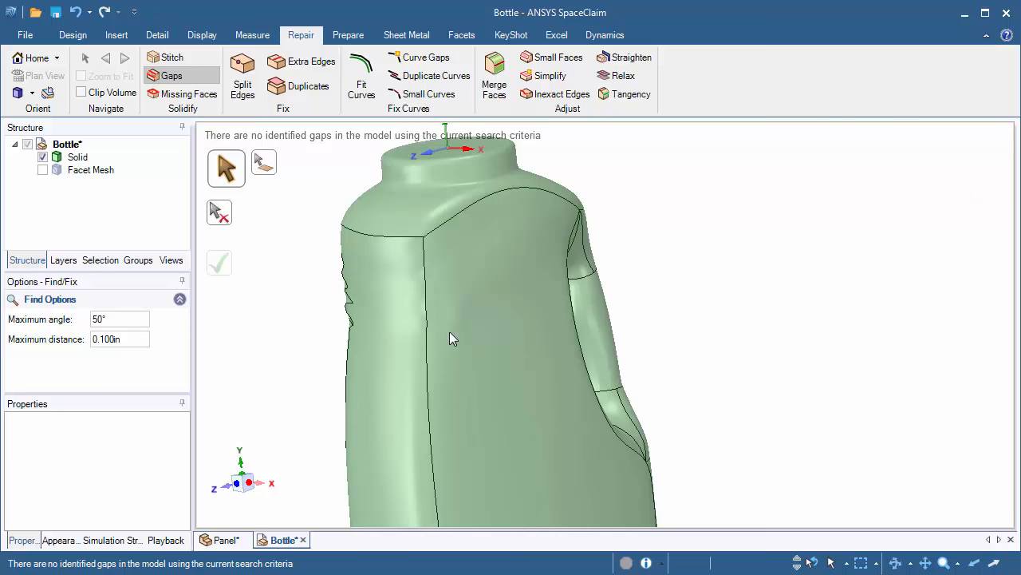
{"action": "mouse_move", "coordinate": [449, 338]}
{"action": "middle_mouse_down"}
{"action": "mouse_move", "coordinate": [455, 322]}
{"action": "mouse_move", "coordinate": [322, 326]}
{"action": "mouse_move", "coordinate": [415, 300]}
{"action": "middle_mouse_up"}
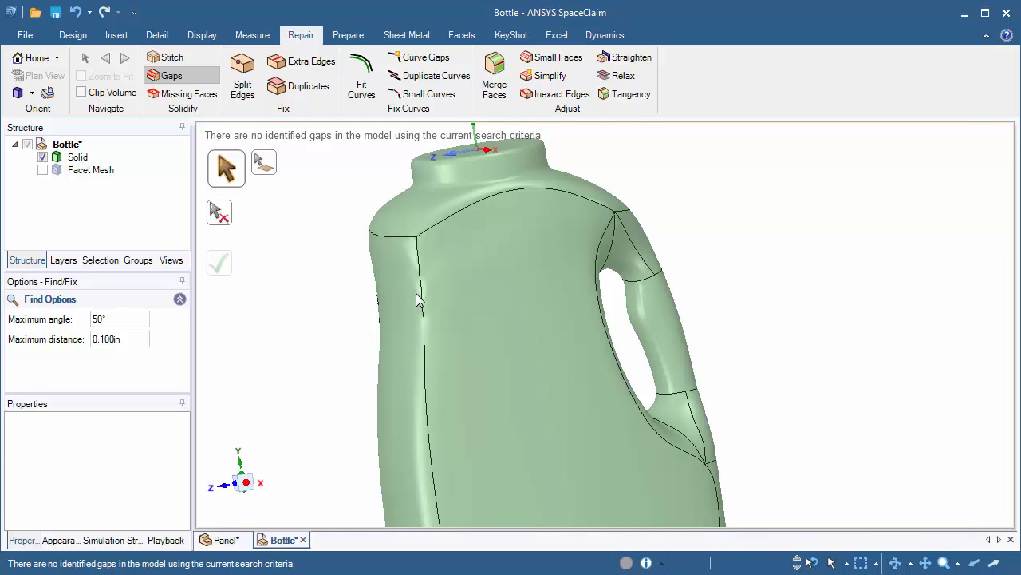
{"action": "middle_click_drag", "start_coordinate": [555, 286], "coordinate": [458, 289]}
Leave the gap repair, select the large side face beside the handle to inspect its extent, and clear the selection.
{"action": "key", "text": "Escape"}
{"action": "left_click", "coordinate": [490, 283]}
{"action": "left_click", "coordinate": [492, 280]}
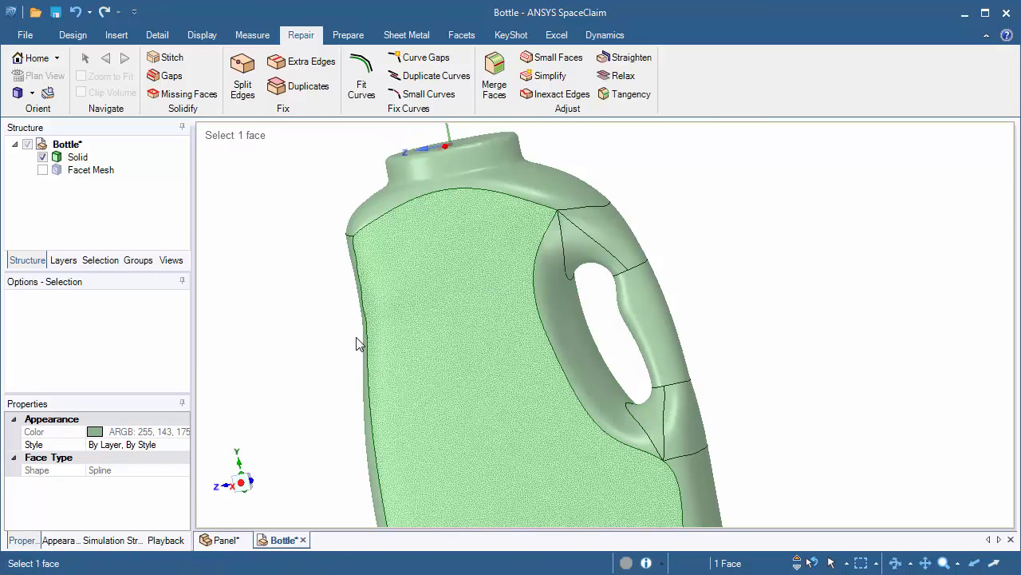
{"action": "middle_click_drag", "start_coordinate": [469, 277], "coordinate": [478, 279]}
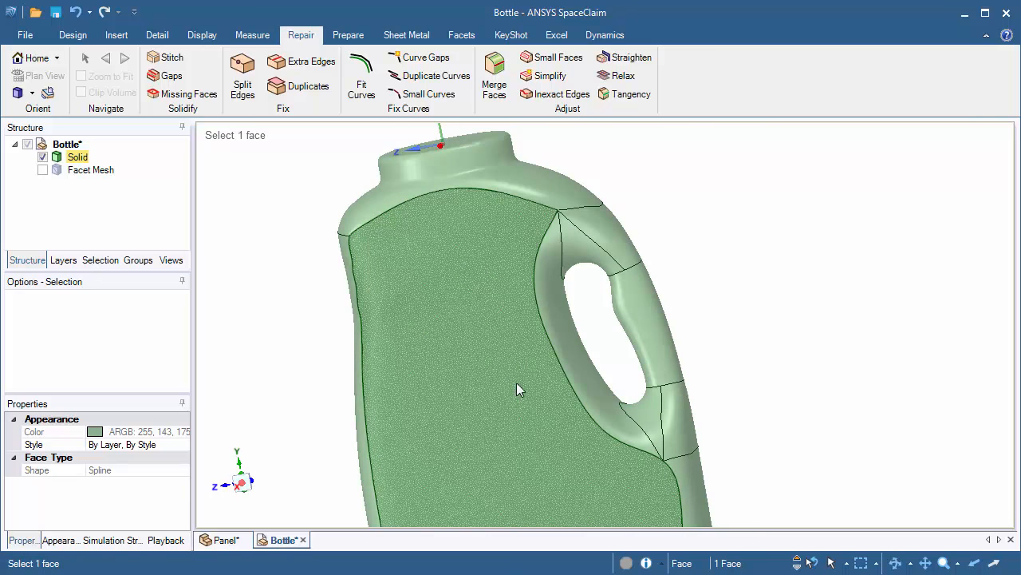
{"action": "left_click", "coordinate": [285, 251]}
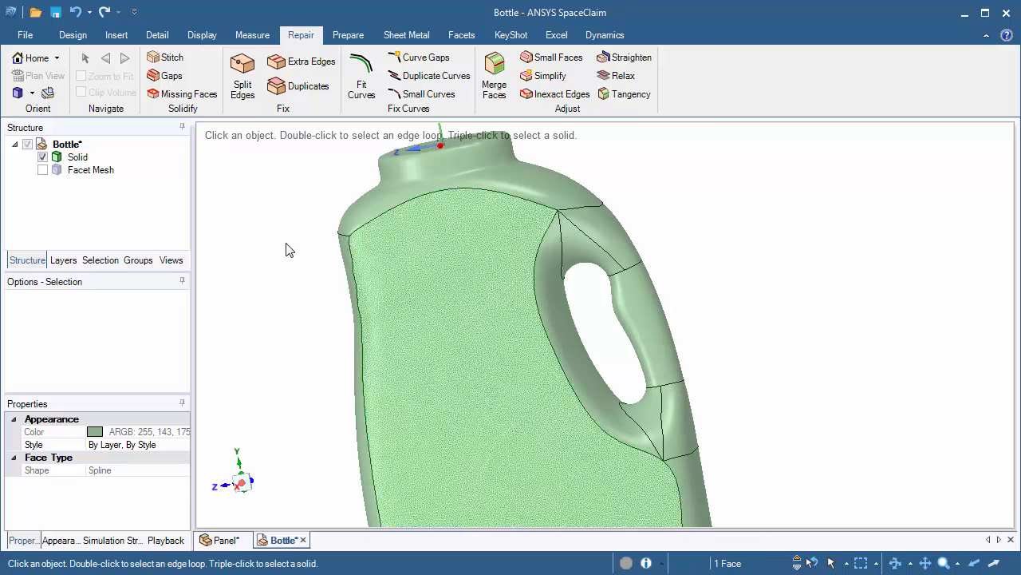
{"action": "left_click", "coordinate": [73, 35]}
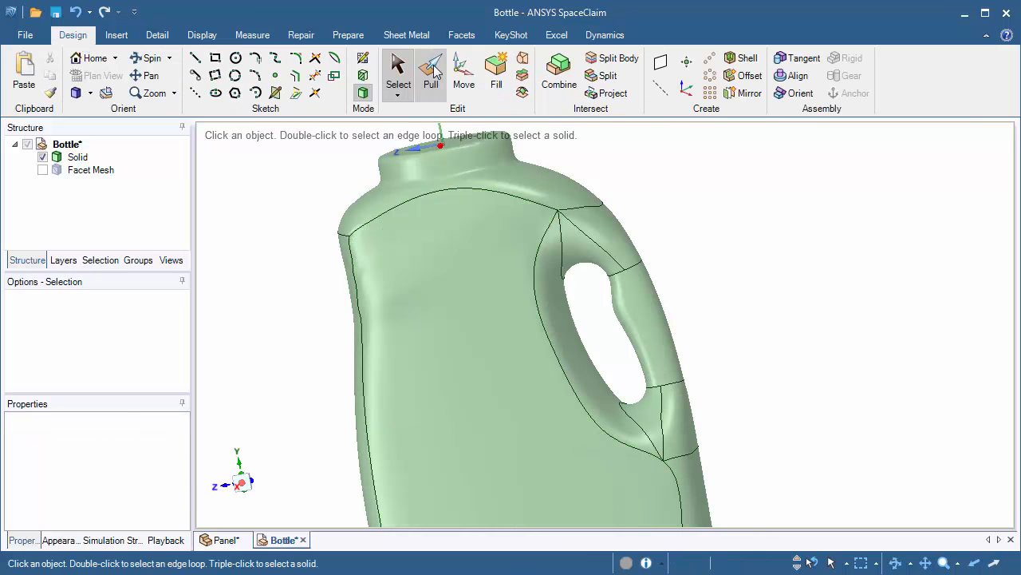
{"action": "left_click", "coordinate": [611, 76]}
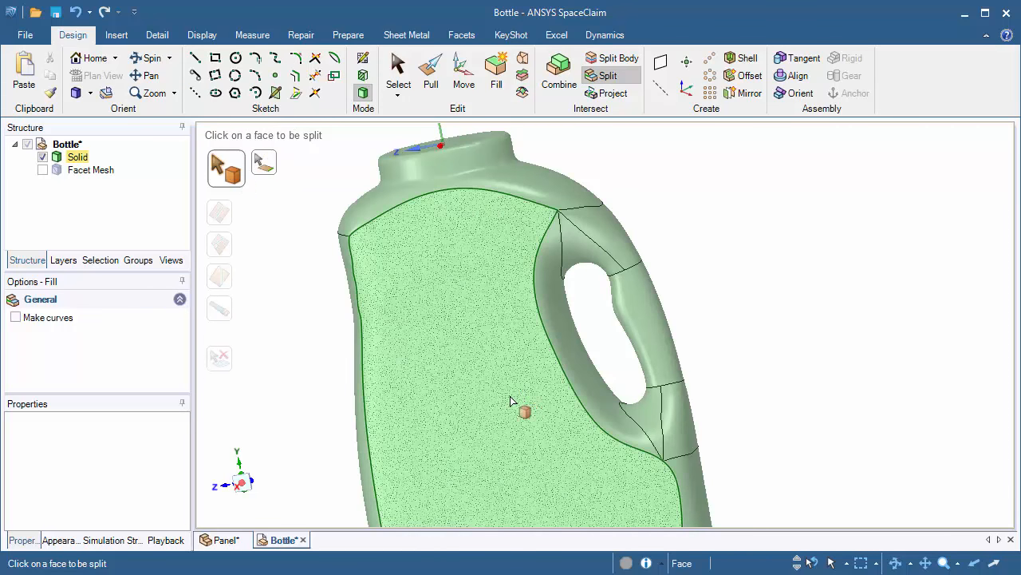
{"action": "left_click", "coordinate": [508, 399]}
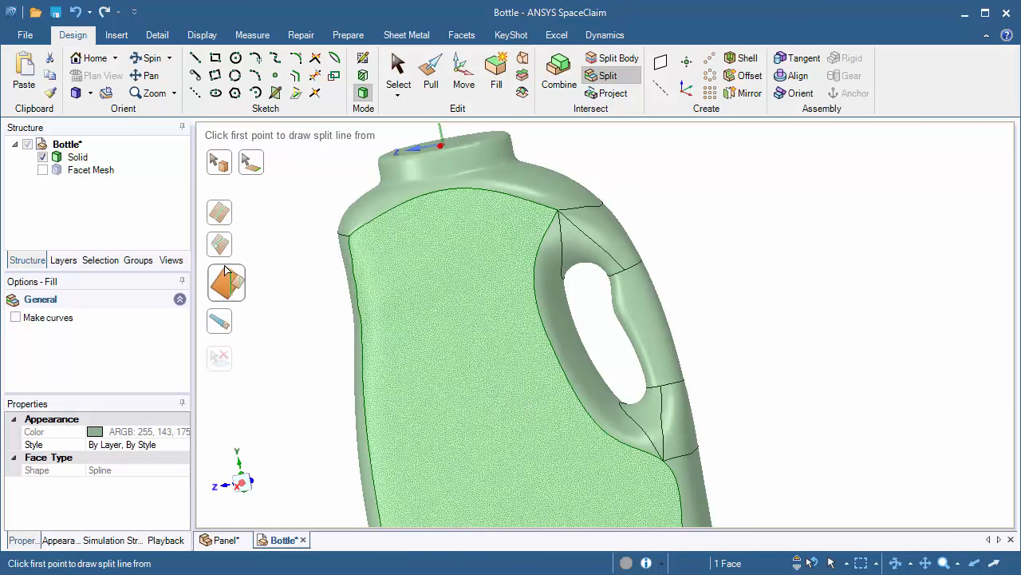
{"action": "left_click", "coordinate": [221, 212]}
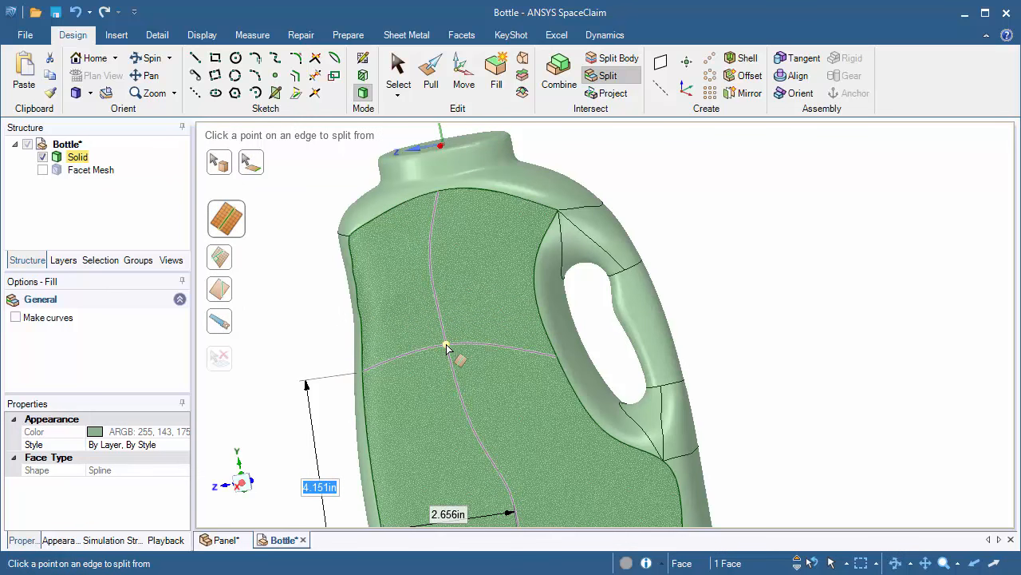
{"action": "left_click", "coordinate": [220, 257]}
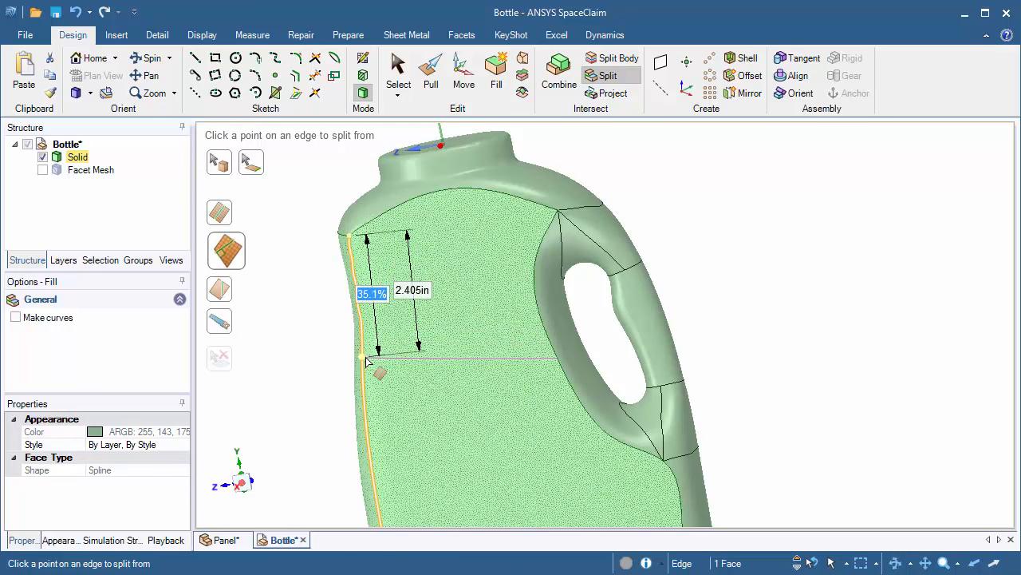
{"action": "left_click", "coordinate": [224, 294]}
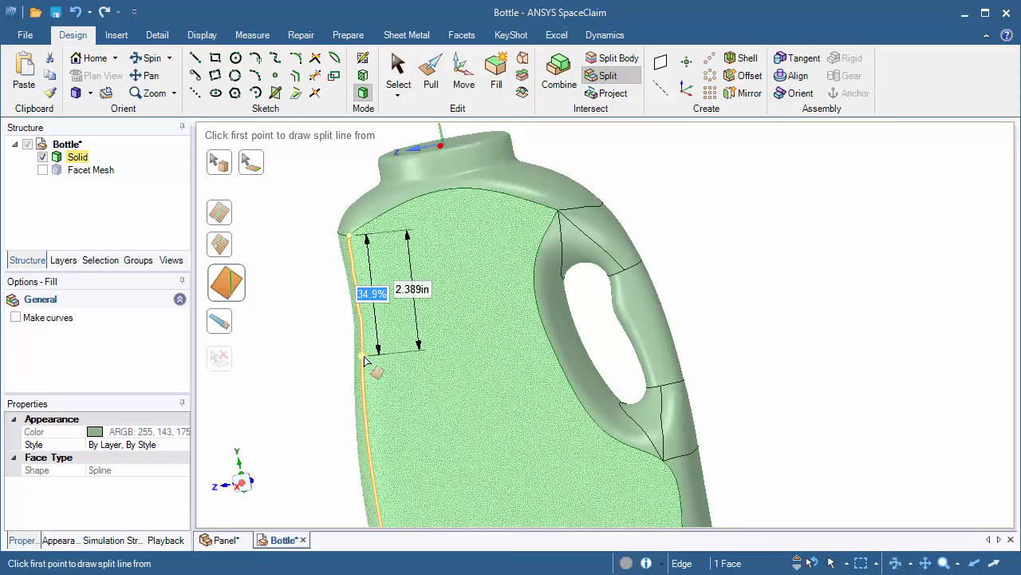
{"action": "left_click", "coordinate": [363, 357]}
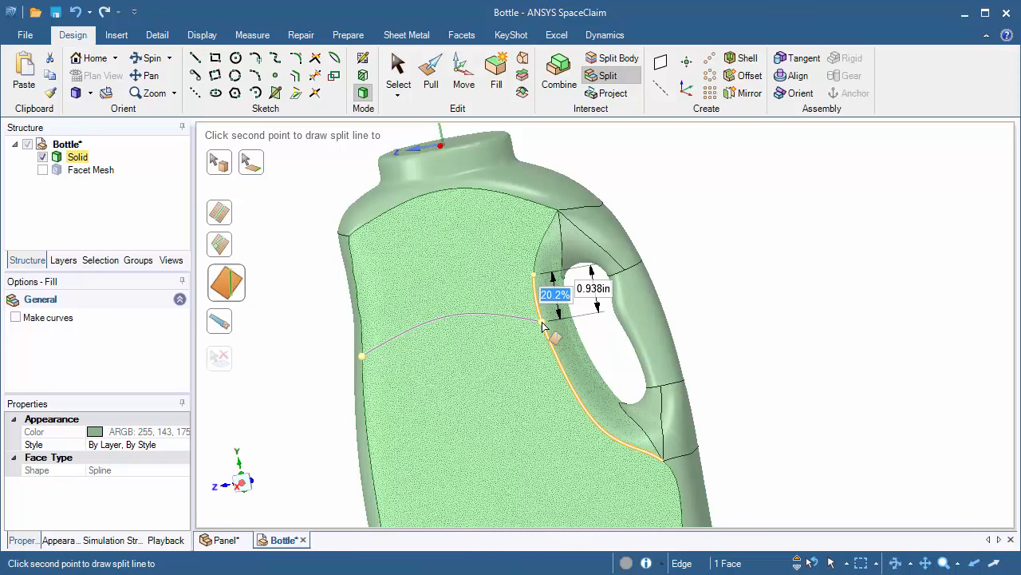
{"action": "key", "text": "Escape"}
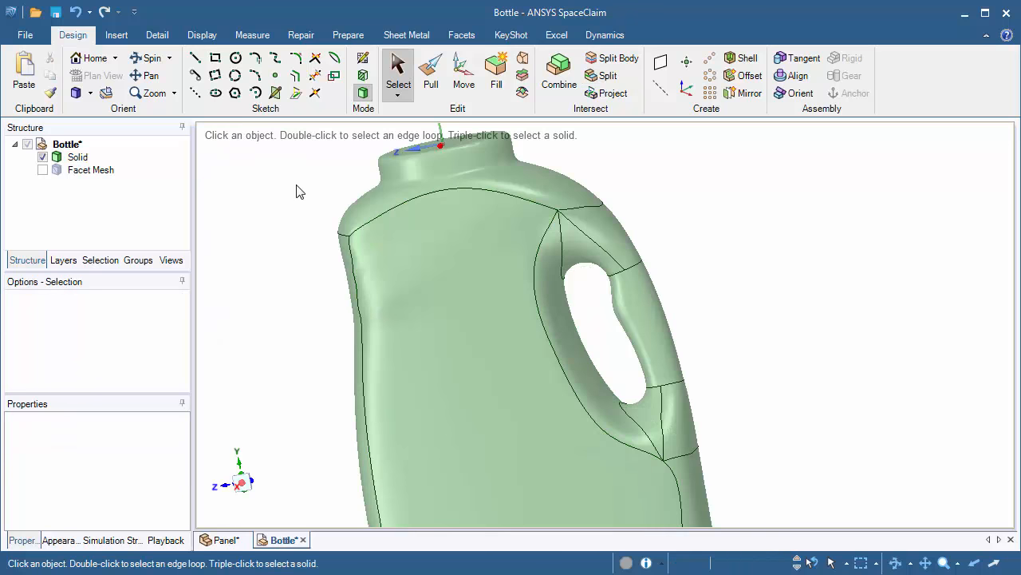
Split the large side face with a spline on the face running from its front edge to the edge beside the handle.
{"action": "left_click", "coordinate": [276, 94]}
{"action": "left_click", "coordinate": [358, 361]}
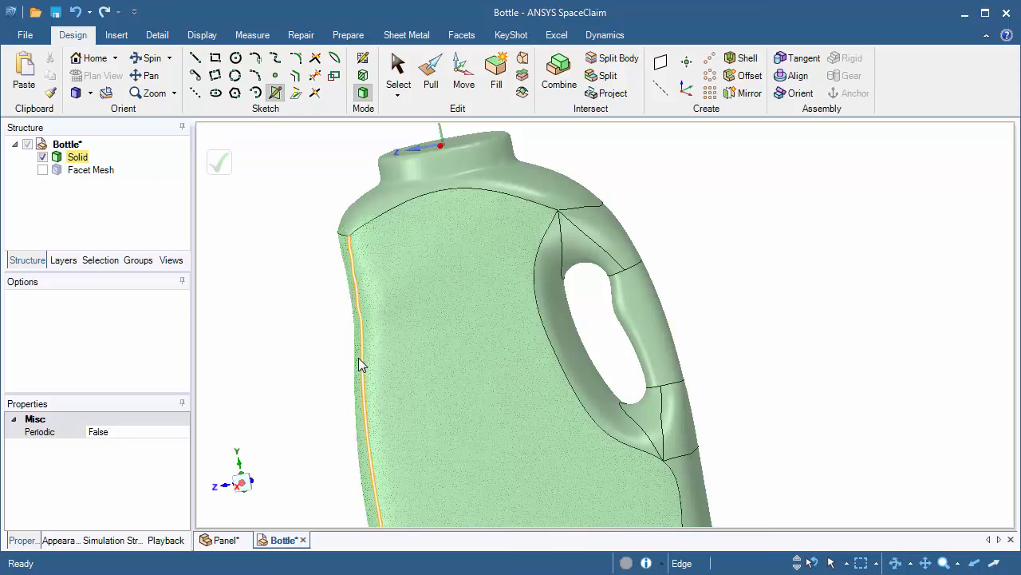
{"action": "left_click", "coordinate": [362, 357]}
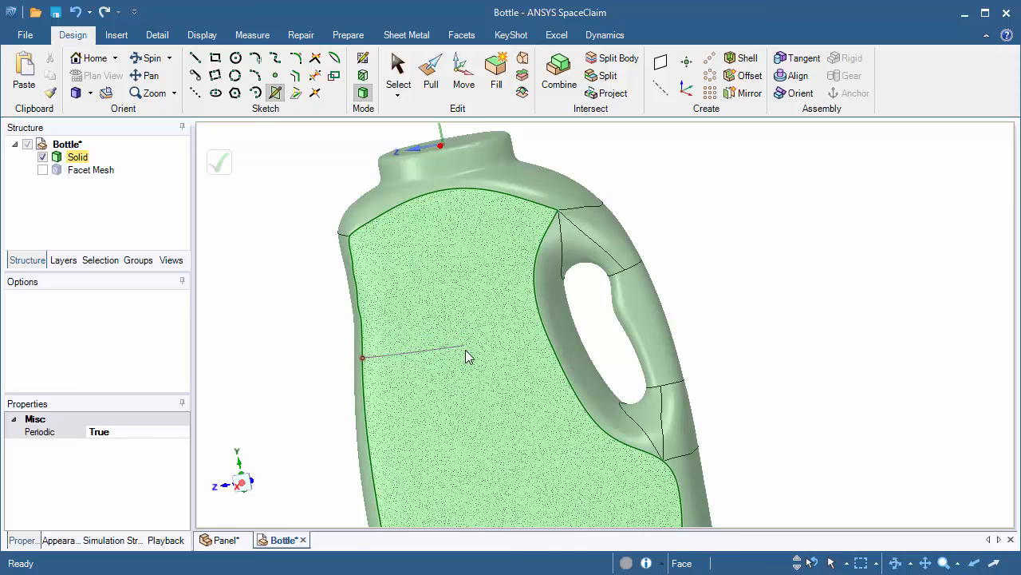
{"action": "left_click", "coordinate": [537, 315]}
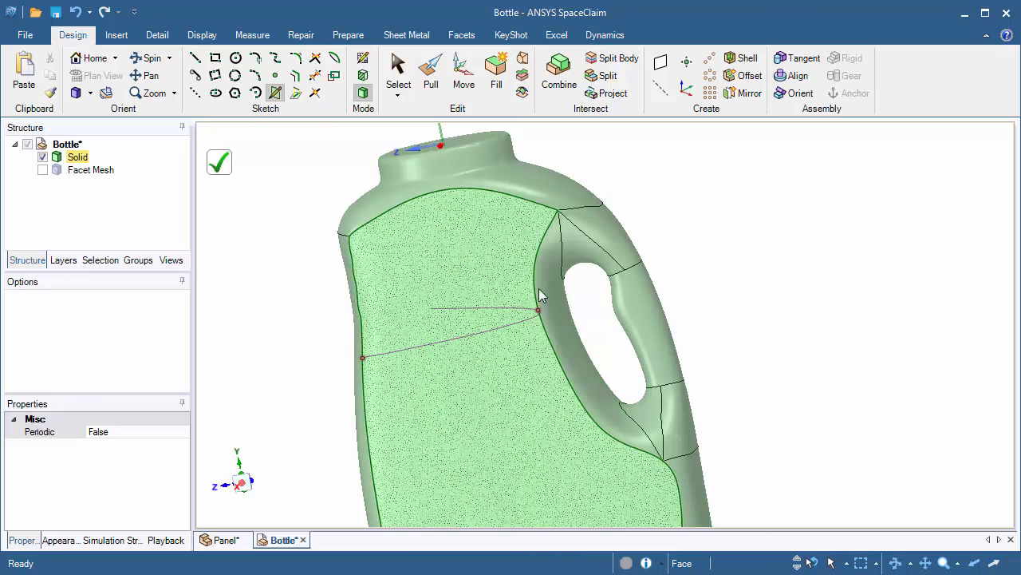
{"action": "left_click", "coordinate": [215, 170]}
Show the facet mesh for comparison and delete the solid's upper side face over the wavy ribs.
{"action": "left_click", "coordinate": [42, 170]}
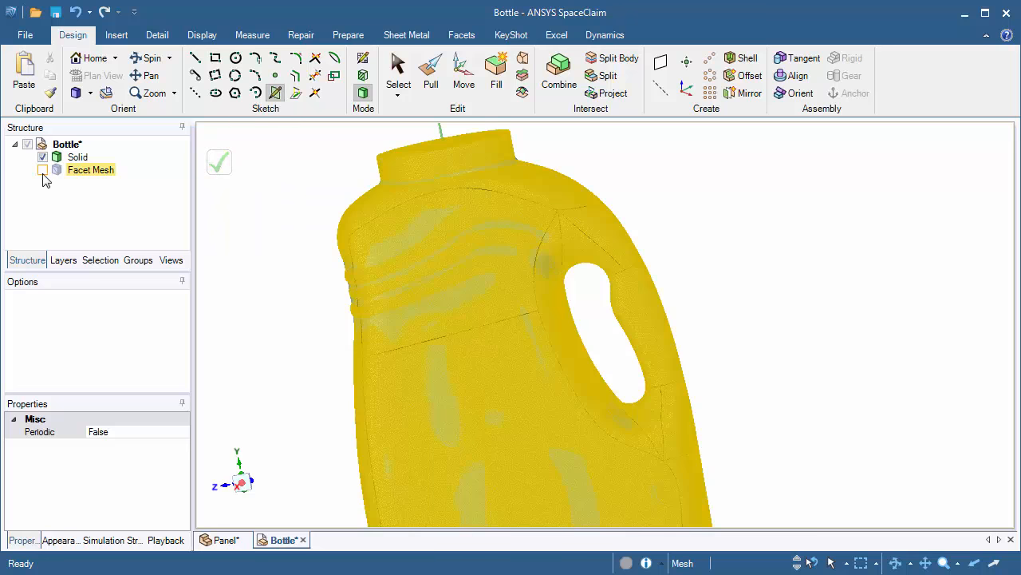
{"action": "scroll", "coordinate": [406, 327], "scroll_direction": "up", "scroll_amount": 4}
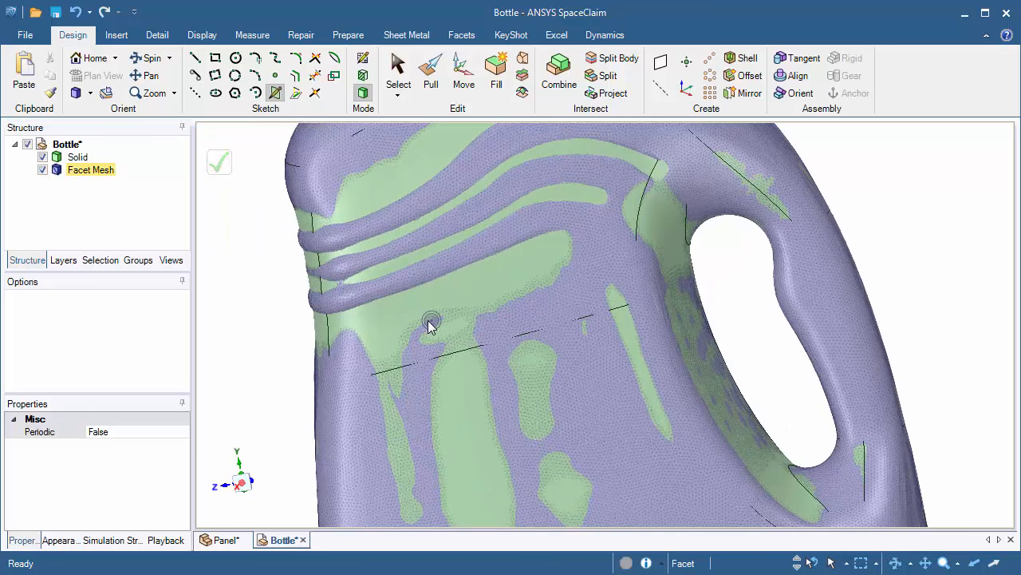
{"action": "key", "text": "s"}
{"action": "scroll", "coordinate": [433, 312], "scroll_direction": "down", "scroll_amount": 1}
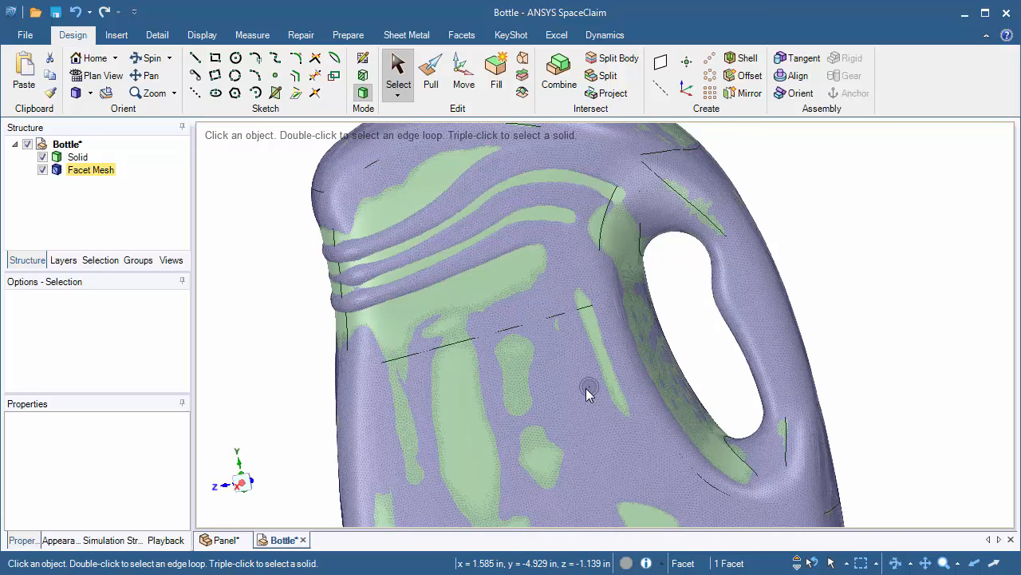
{"action": "left_click", "coordinate": [496, 294]}
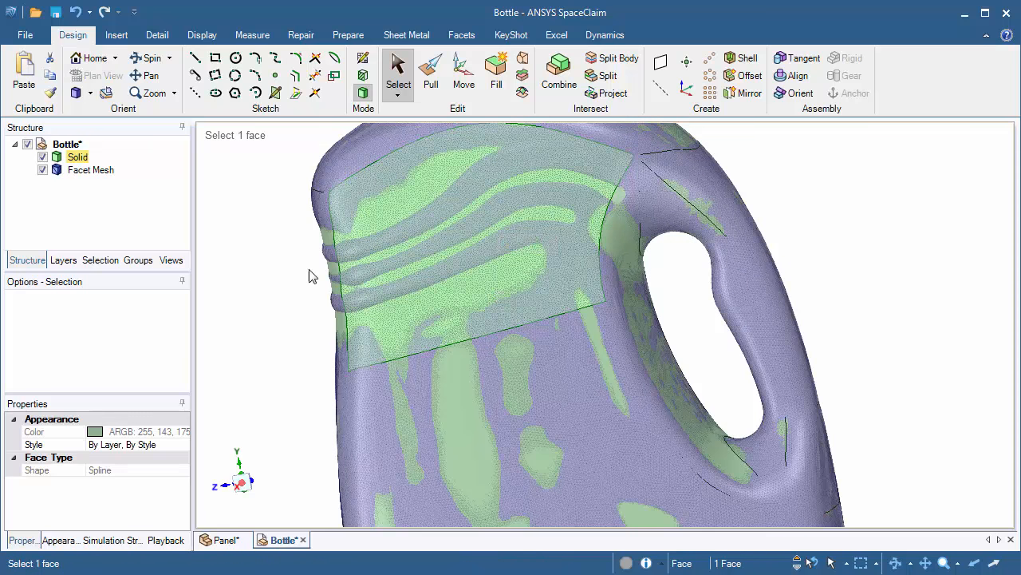
{"action": "right_click", "coordinate": [289, 274]}
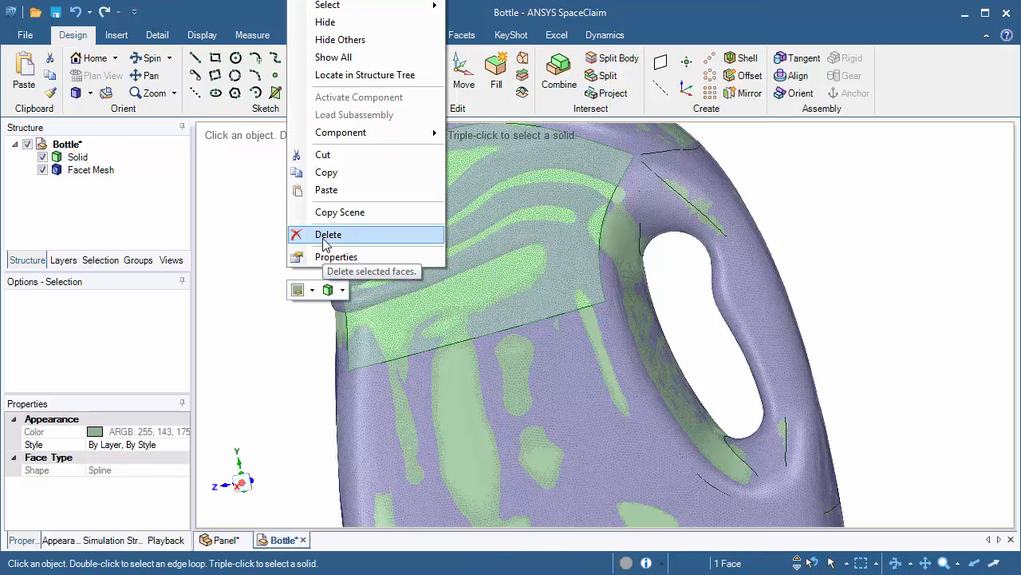
{"action": "left_click", "coordinate": [324, 238]}
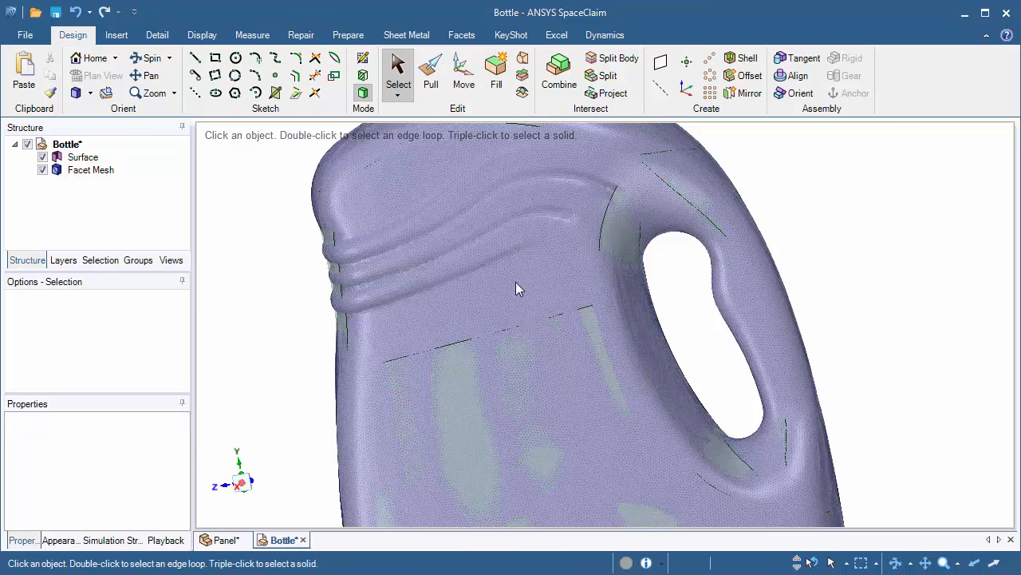
{"action": "left_click", "coordinate": [43, 170]}
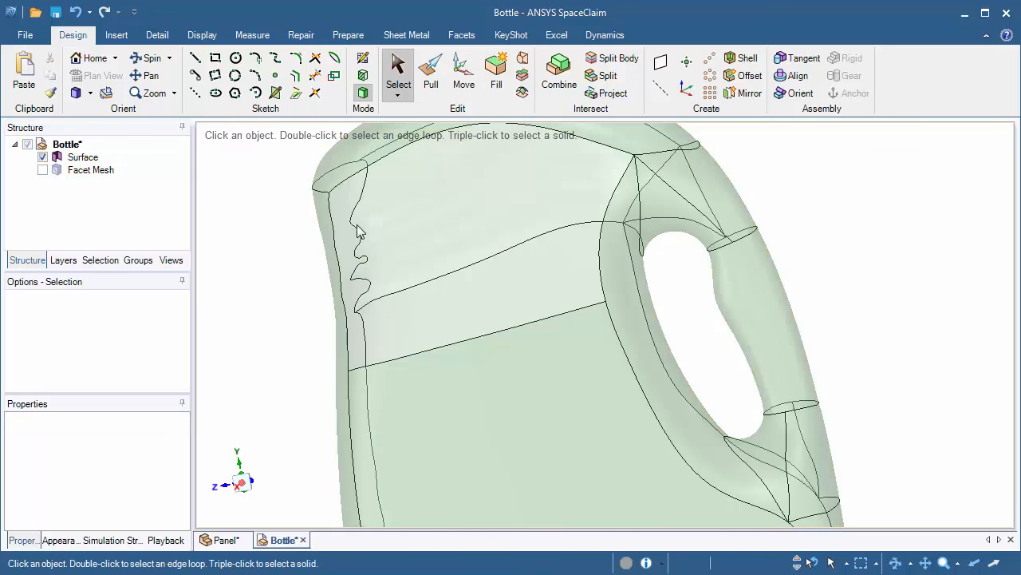
{"action": "left_click", "coordinate": [43, 170]}
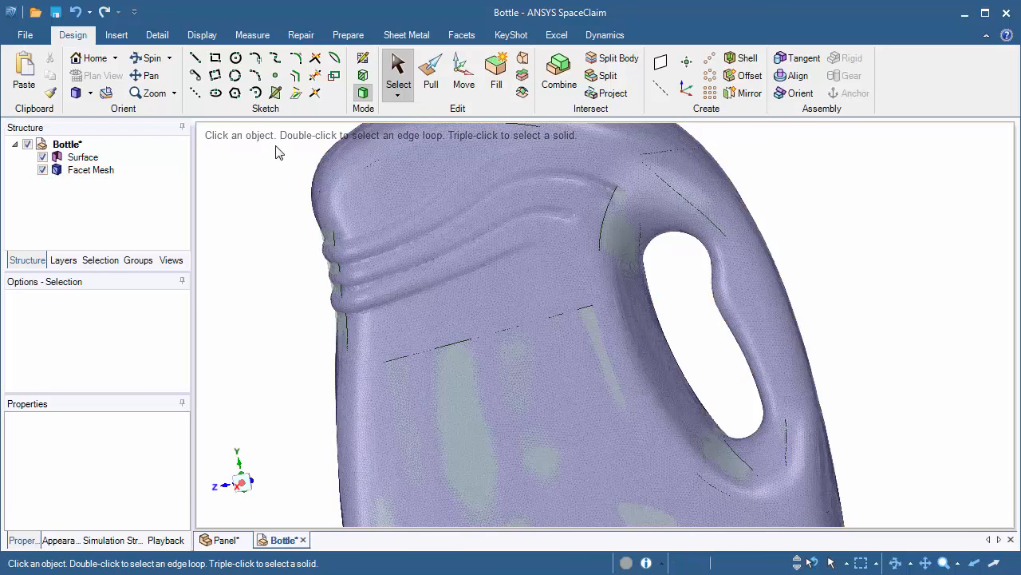
Create a skin surface with 100 samples over the ribbed mesh area, bounded by the edges of the deleted upper side face.
{"action": "left_click", "coordinate": [123, 38]}
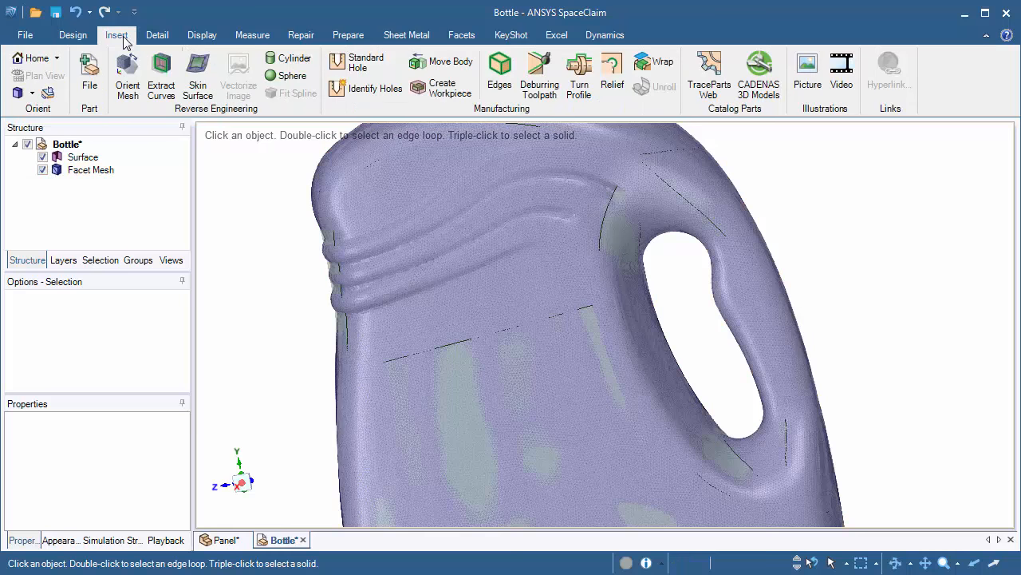
{"action": "left_click", "coordinate": [199, 72]}
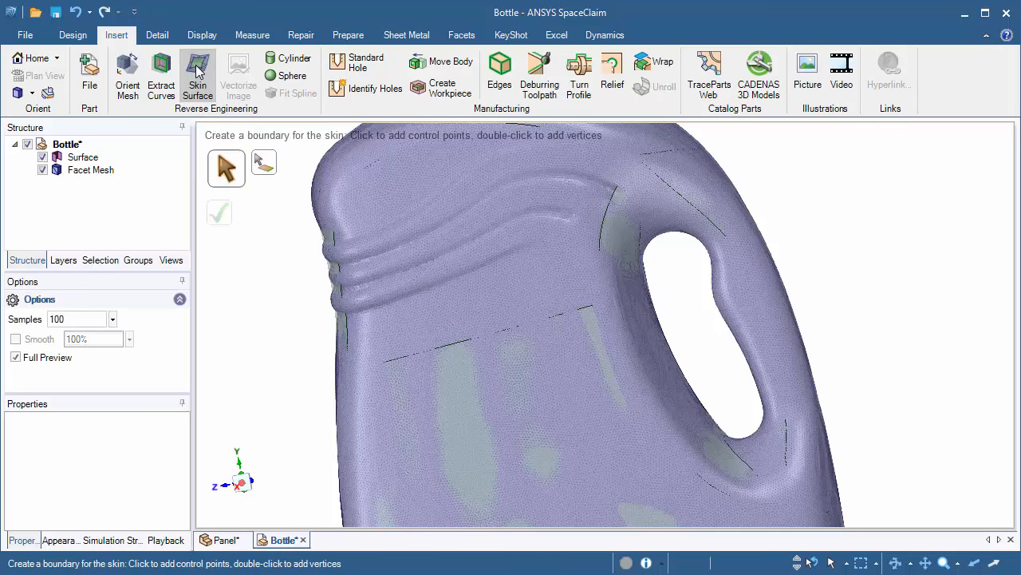
{"action": "left_click", "coordinate": [259, 174]}
{"action": "middle_click_drag", "start_coordinate": [463, 260], "coordinate": [457, 310], "text": "shift"}
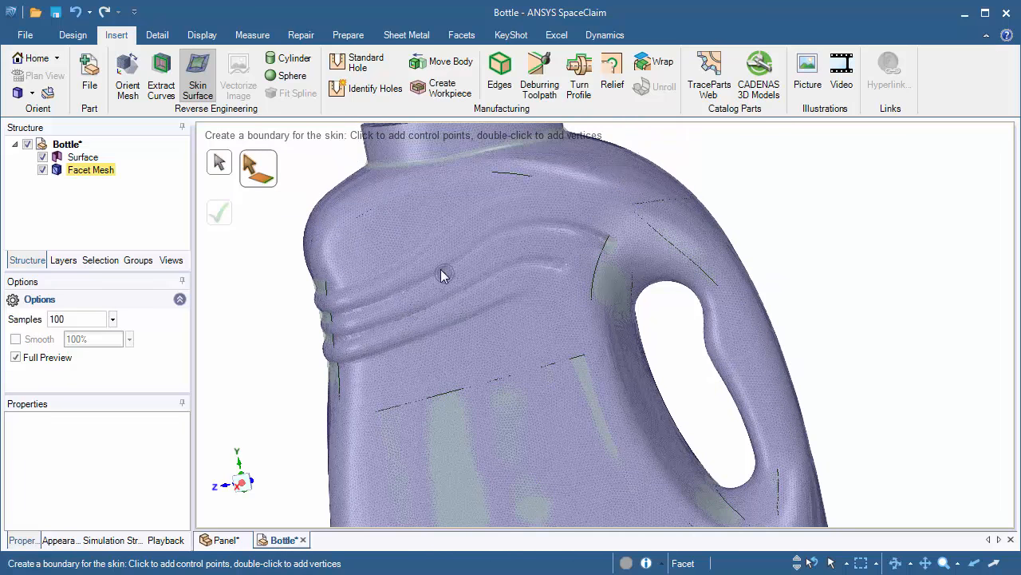
{"action": "left_click", "coordinate": [477, 392]}
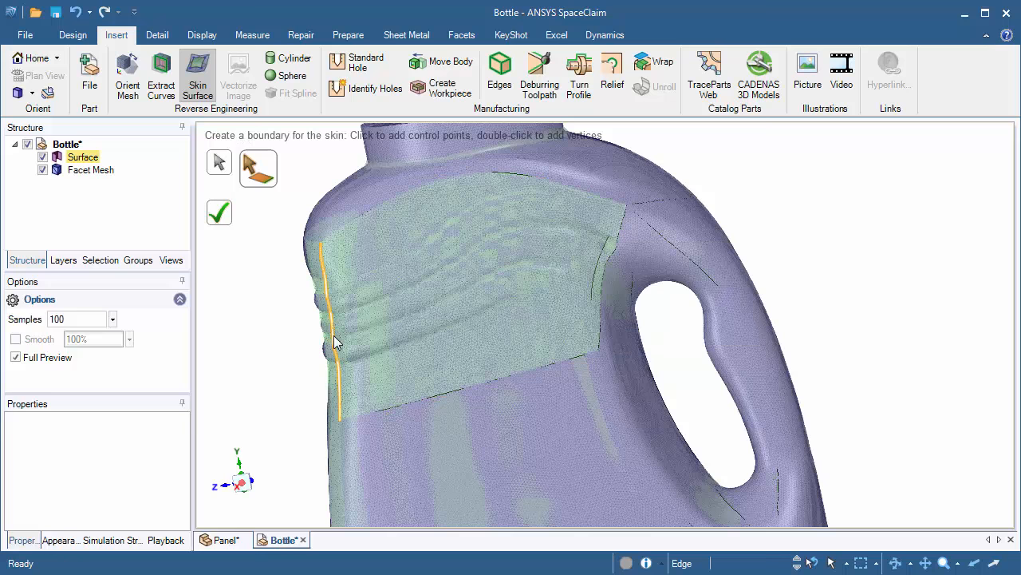
{"action": "left_click", "coordinate": [332, 313]}
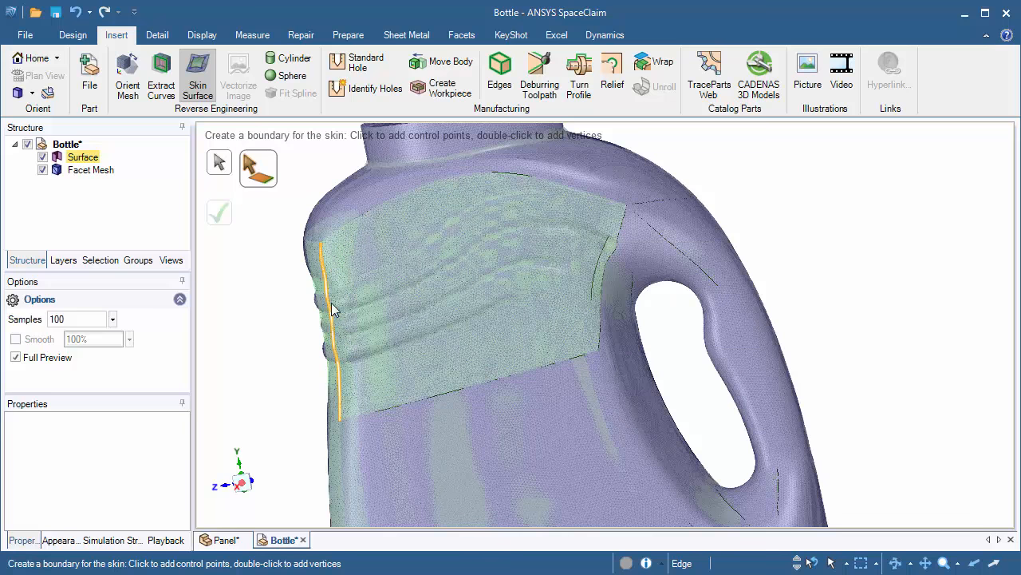
Hide the facet mesh and display a shaded grid on the new skin face to examine its flow over the ribs and near the handle.
{"action": "left_click", "coordinate": [43, 170]}
{"action": "middle_click_drag", "start_coordinate": [399, 239], "coordinate": [465, 285]}
{"action": "scroll", "coordinate": [540, 326], "scroll_direction": "up", "scroll_amount": 5}
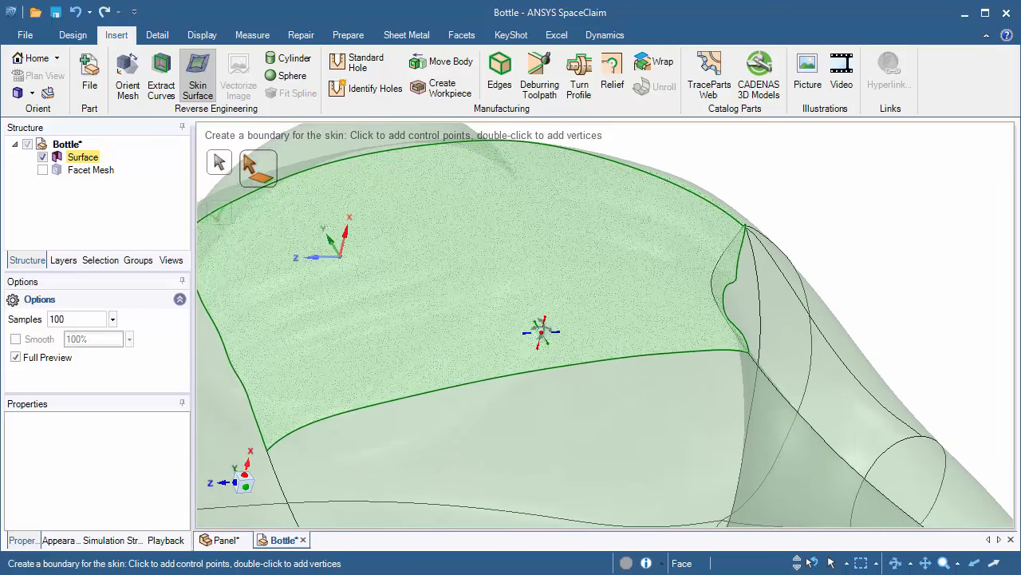
{"action": "left_click", "coordinate": [252, 35]}
{"action": "left_click", "coordinate": [317, 87]}
{"action": "left_click", "coordinate": [620, 213]}
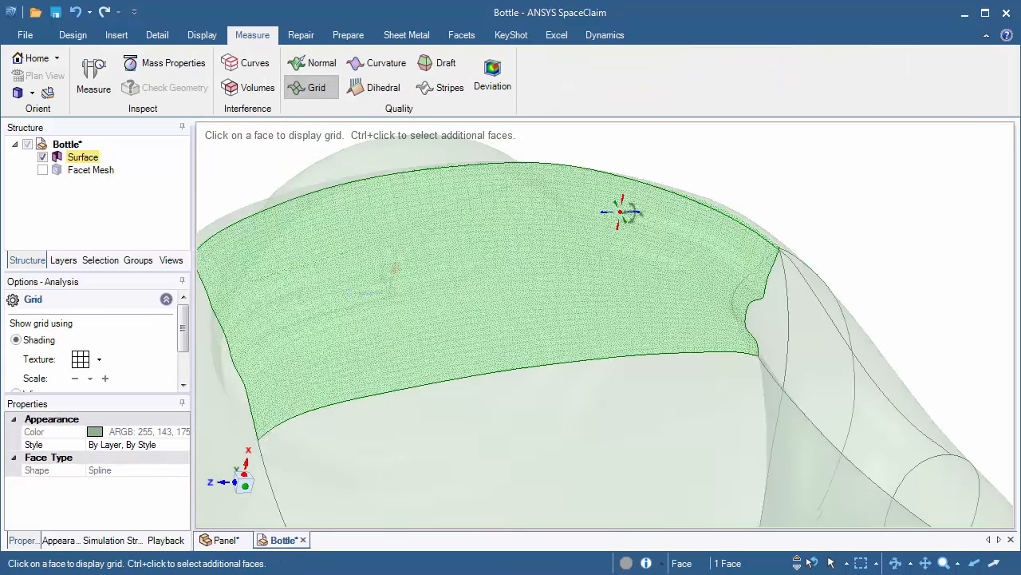
{"action": "middle_click_drag", "start_coordinate": [620, 212], "coordinate": [672, 308]}
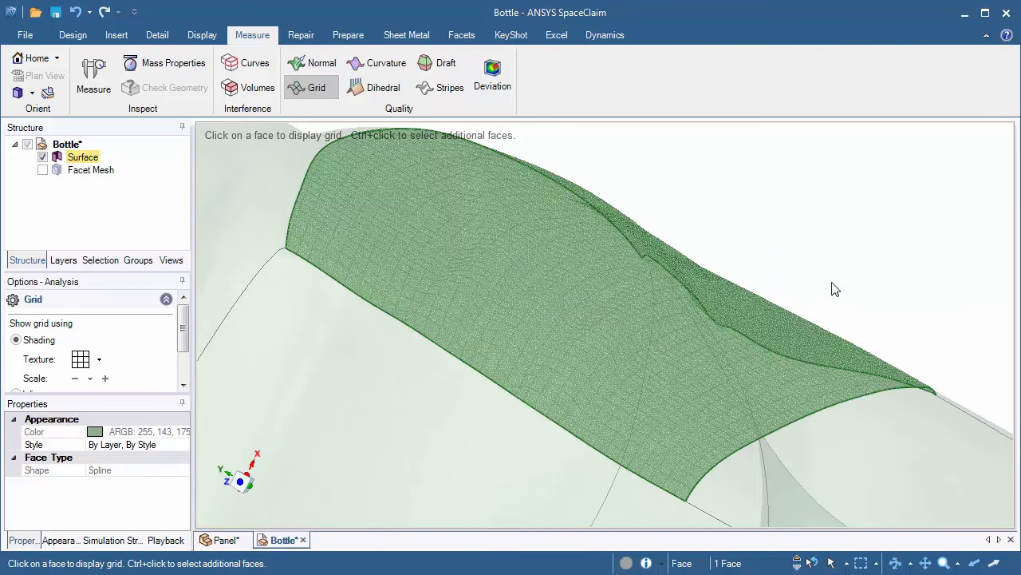
{"action": "middle_click_drag", "start_coordinate": [825, 250], "coordinate": [727, 193], "text": "ctrl"}
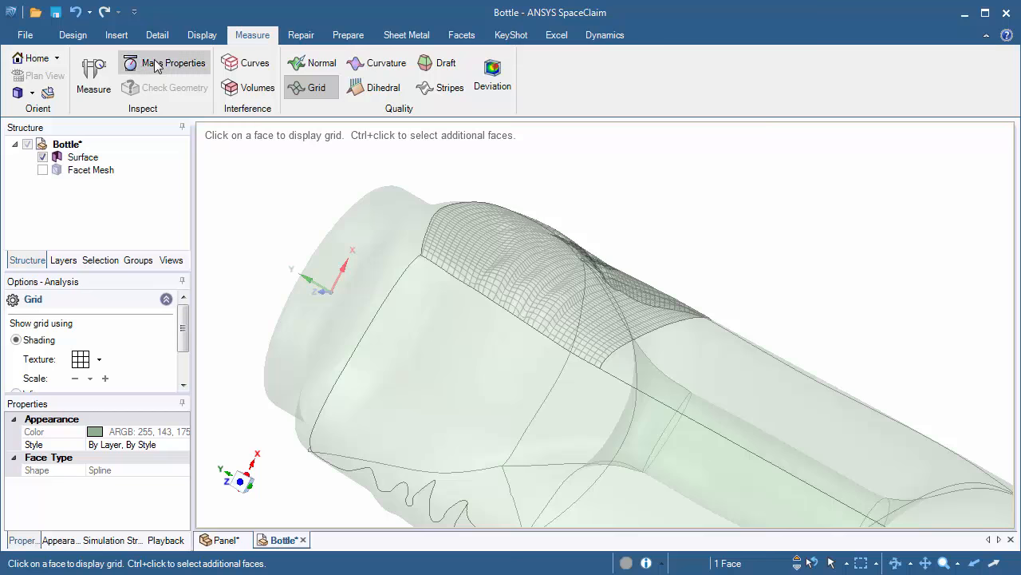
Leave the grid analysis and restart Skin Surface, viewing the rebuilt upper side face along its shoulder edge.
{"action": "left_click", "coordinate": [116, 36]}
{"action": "left_click", "coordinate": [200, 86]}
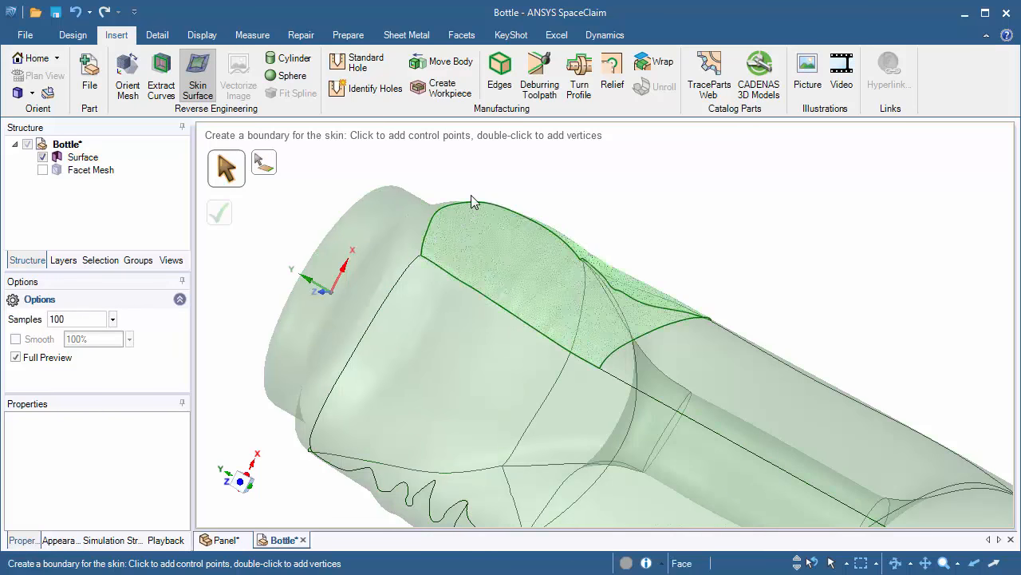
{"action": "middle_click_drag", "start_coordinate": [690, 196], "coordinate": [550, 210]}
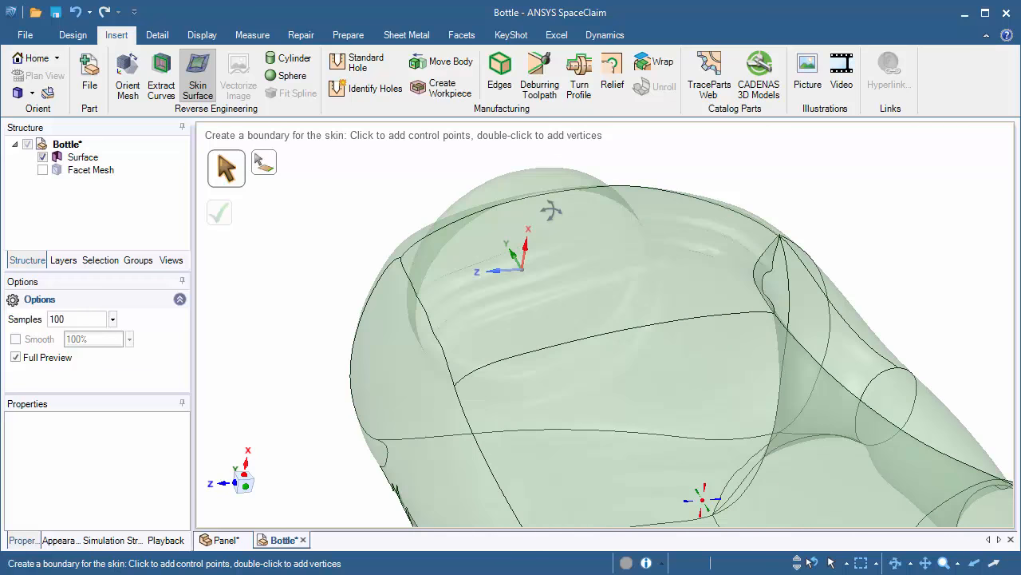